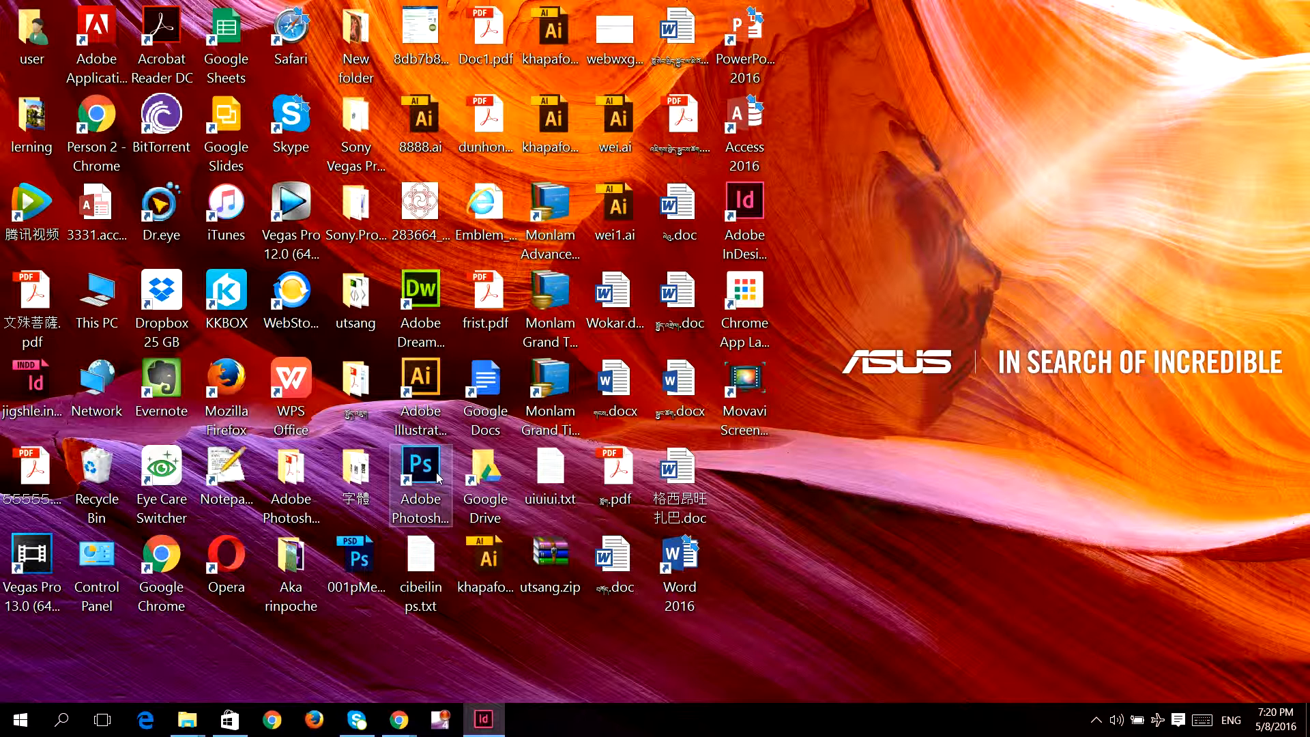
Launch Photoshop CC 2015 from the desktop, closing it and starting it again once
double_click(437, 478)
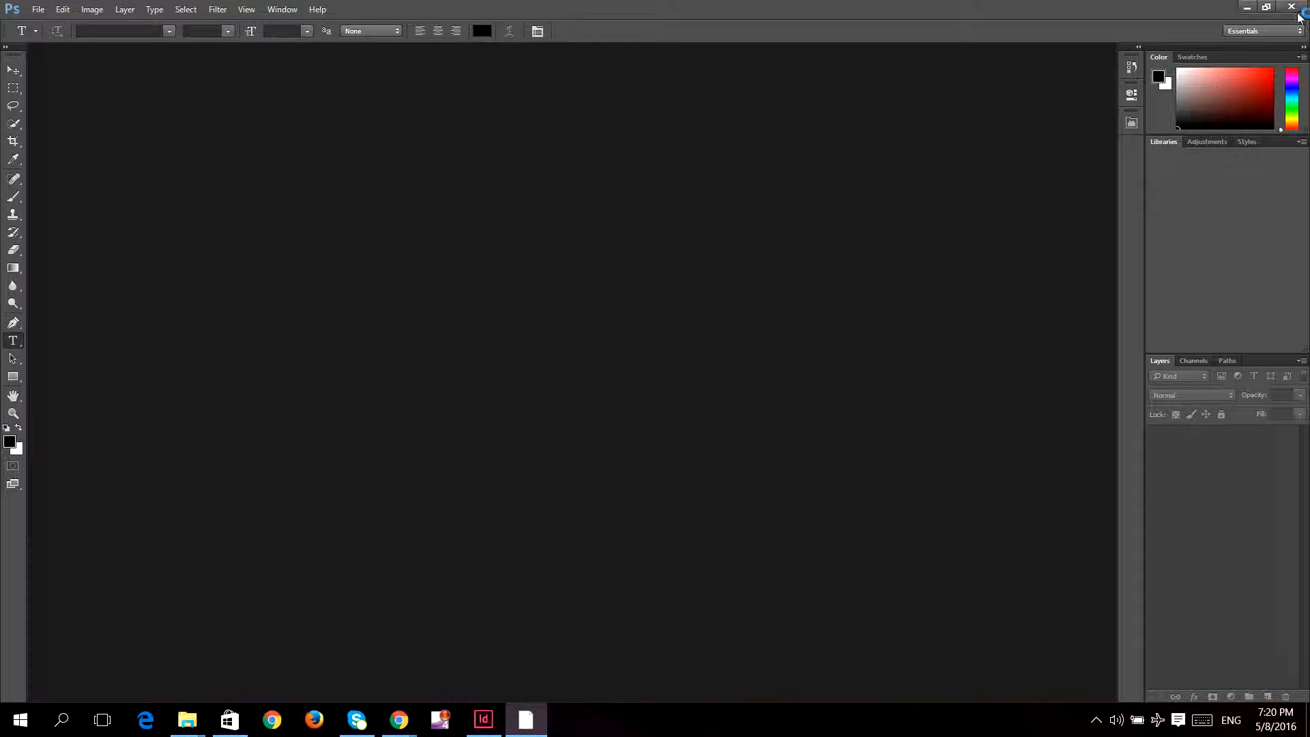
left_click(1295, 7)
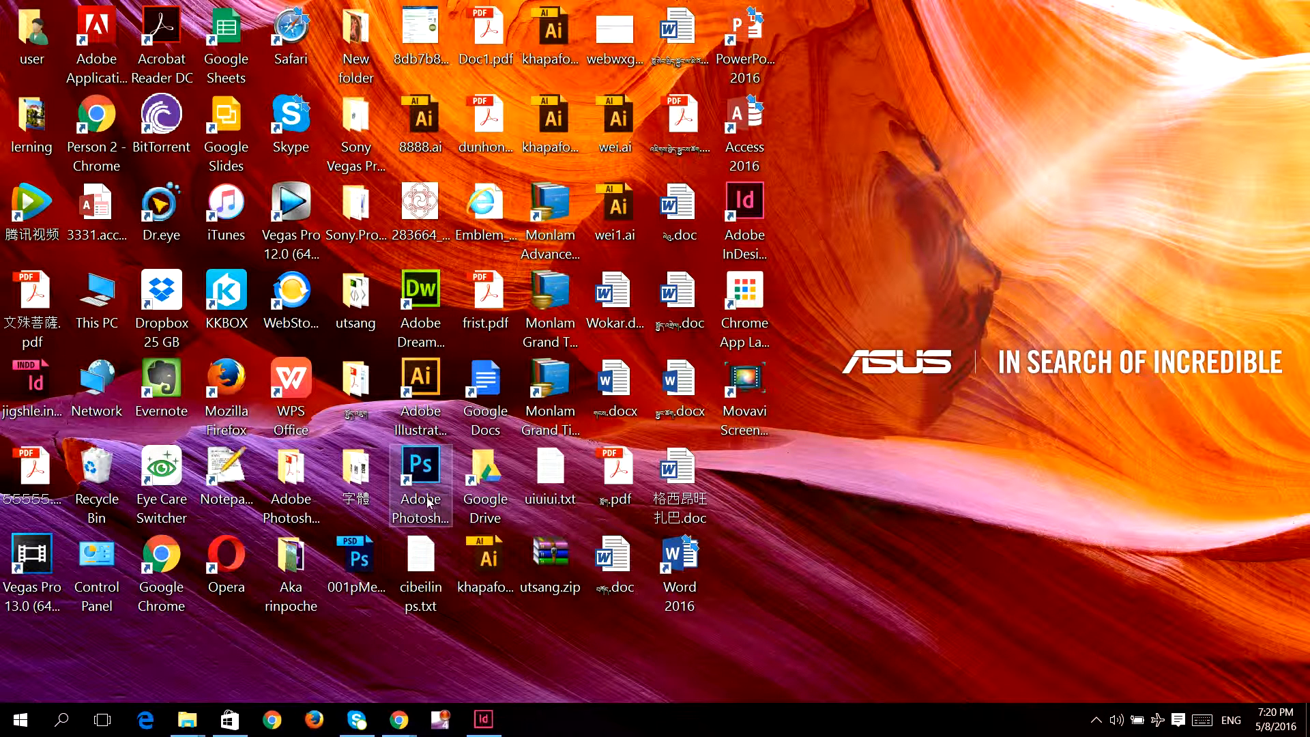
left_click(423, 504)
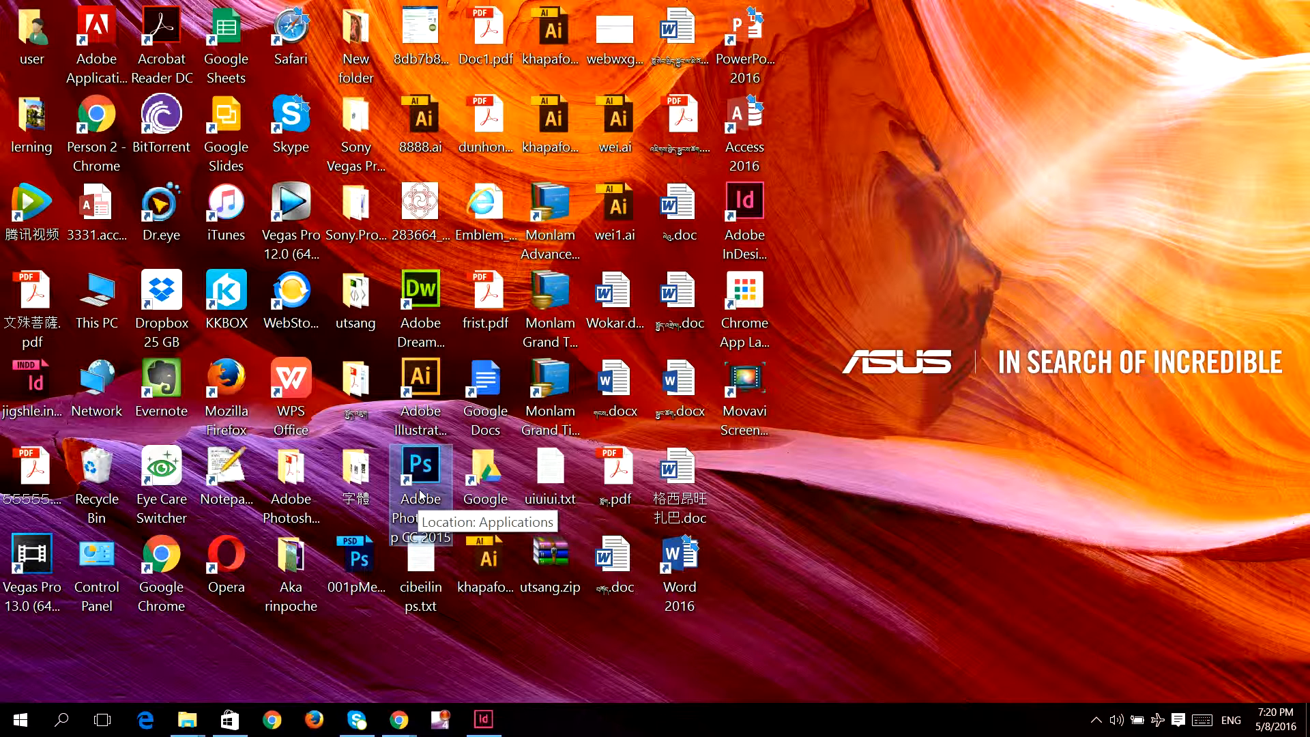
double_click(421, 496)
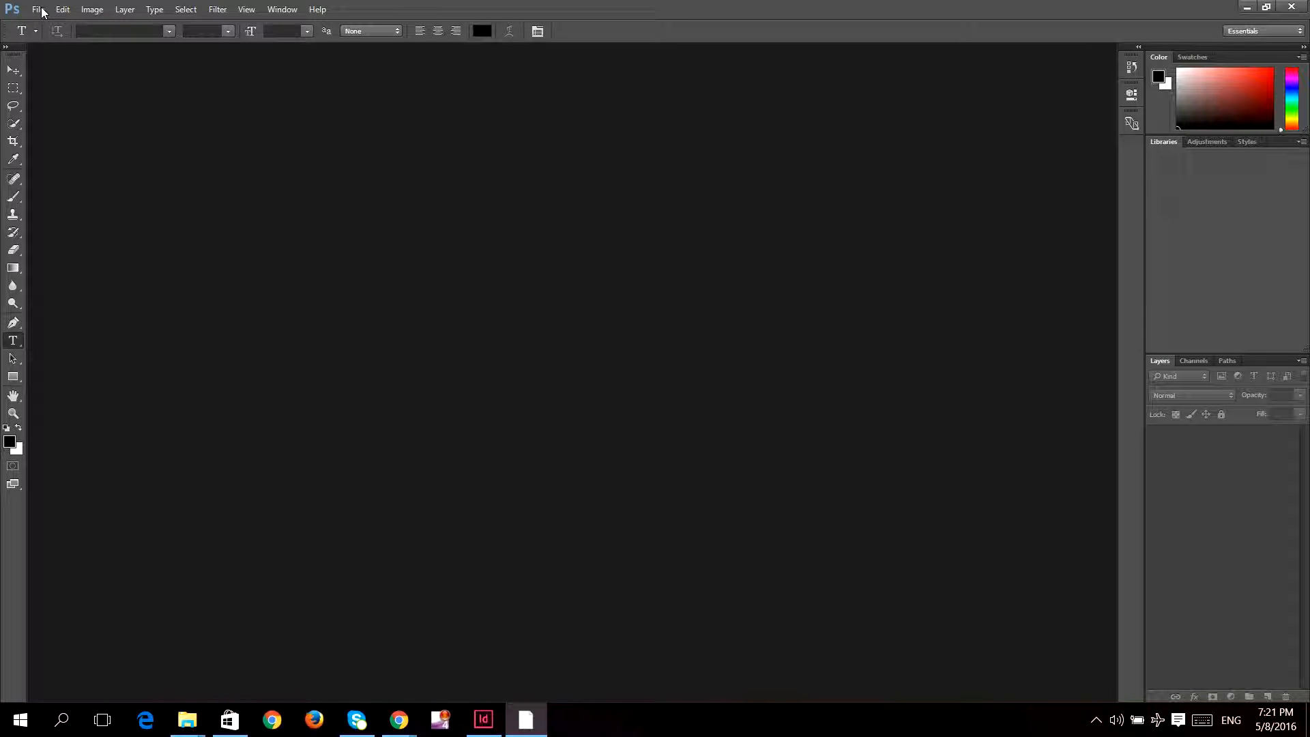
Create a new 1920 by 1080 pixel RGB document at 72 pixels/inch with a white background
key("alt+f")
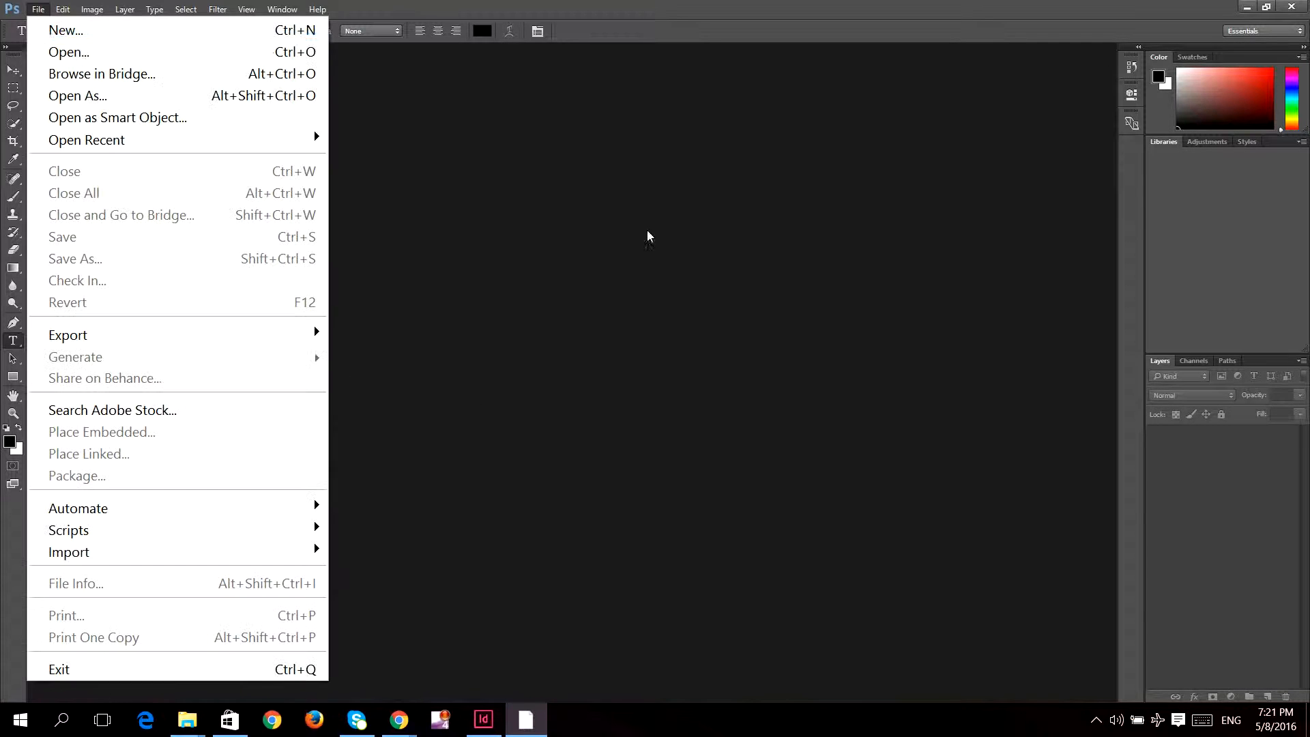
left_click(68, 36)
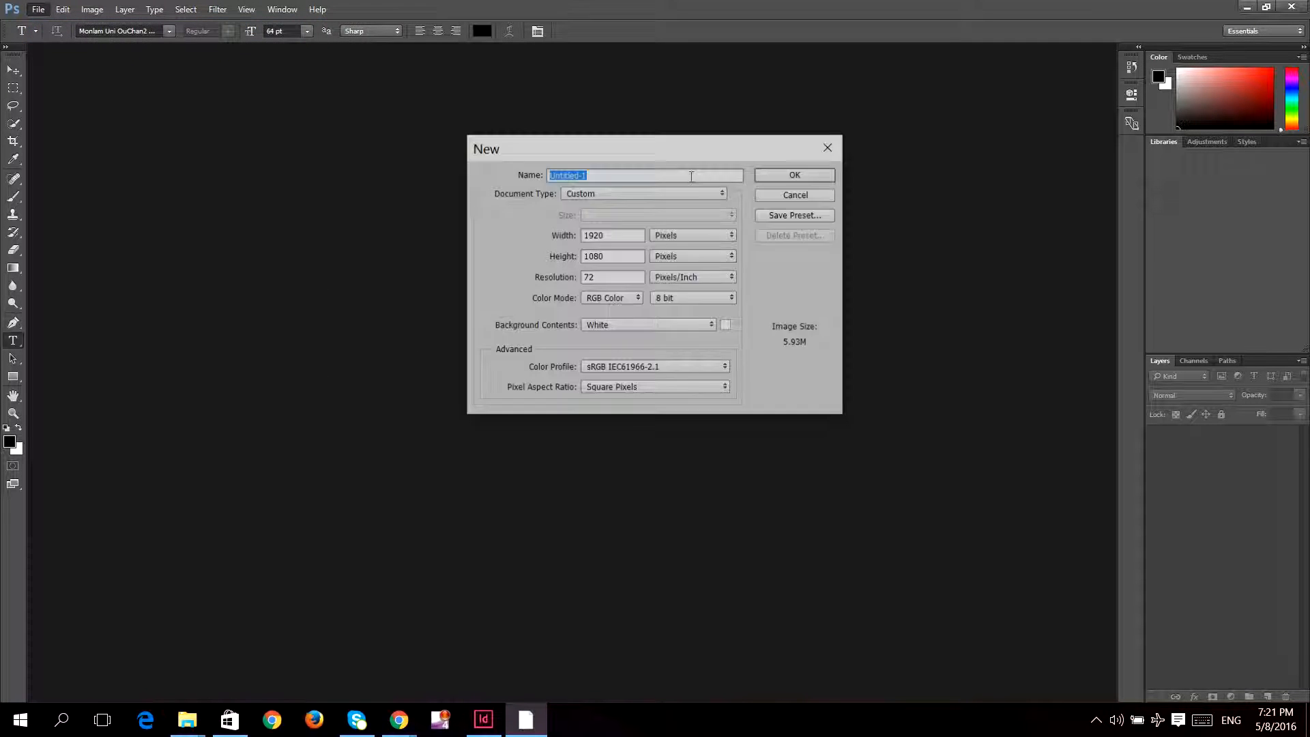
left_click(784, 175)
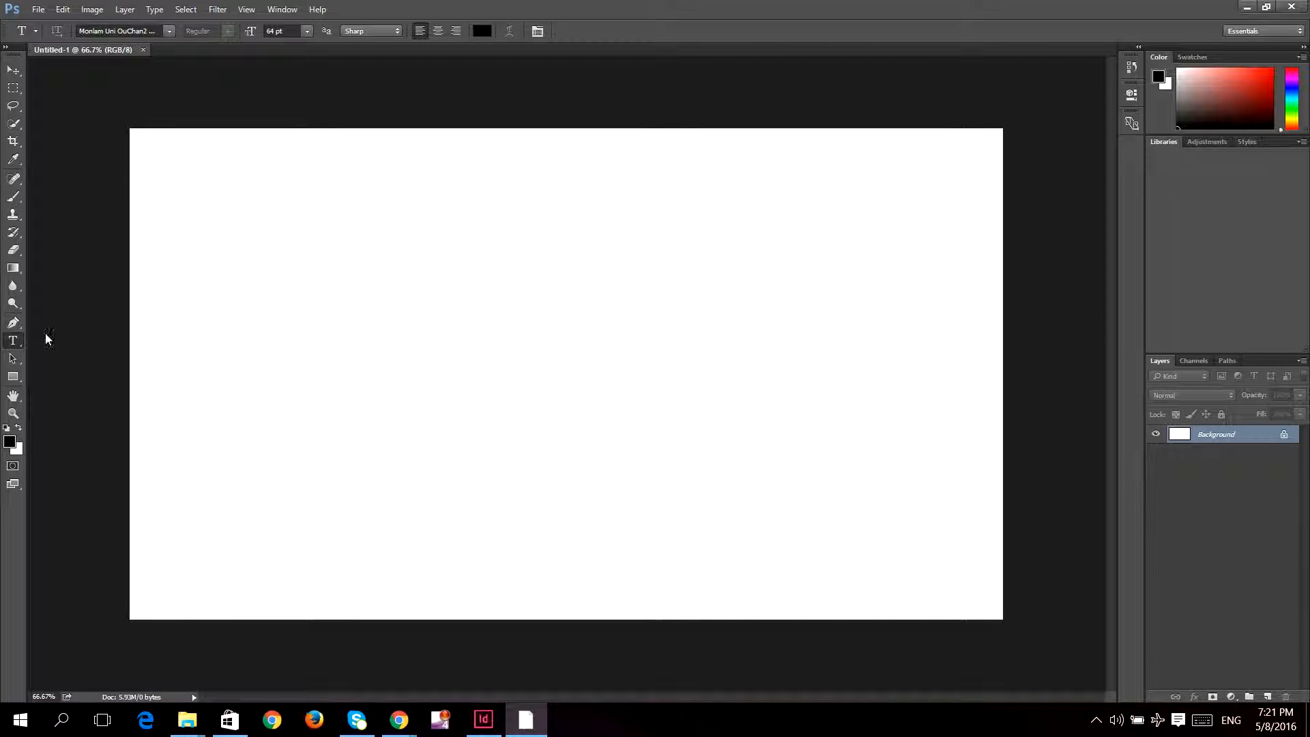
Add a 64 pt point-text line on the canvas reading "གངས་ལྗོངས་བསྟན་སྲིད་སྐྱོང་ལ་མཐུ་བཙན་པའི།"
left_click(275, 242)
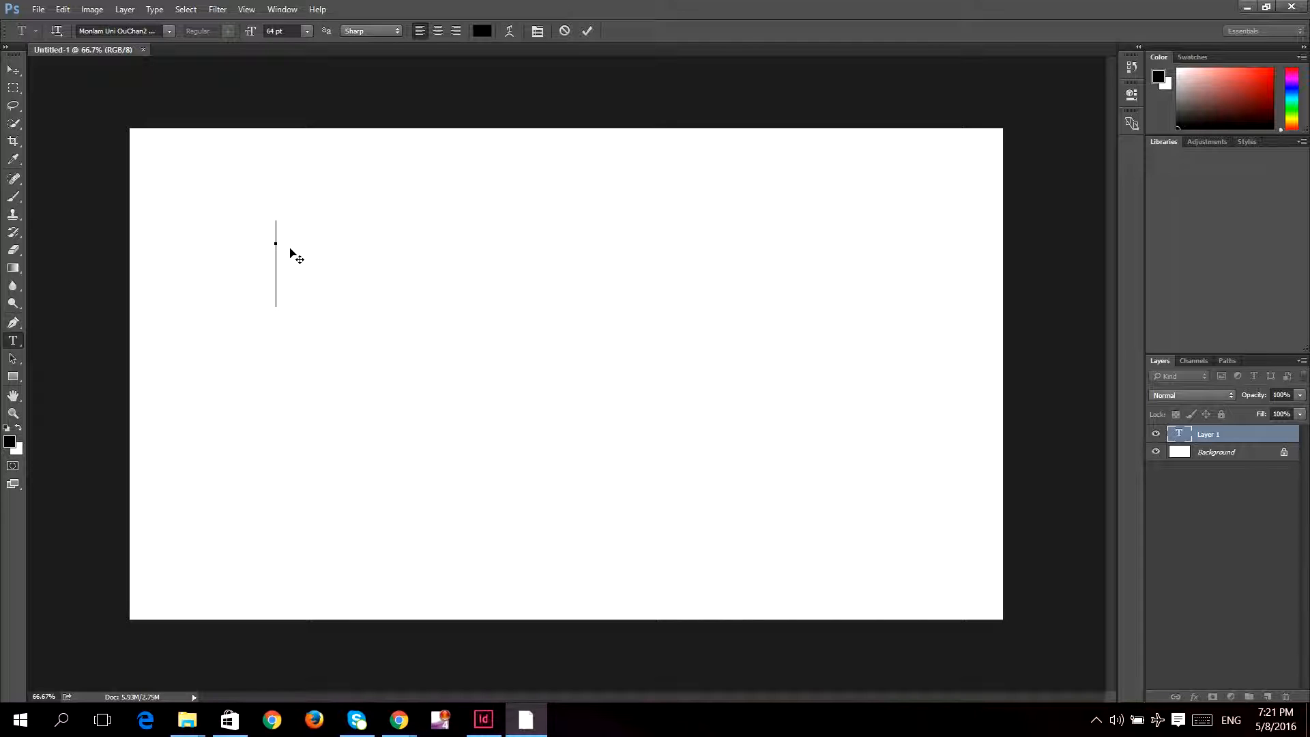
type("གངས")
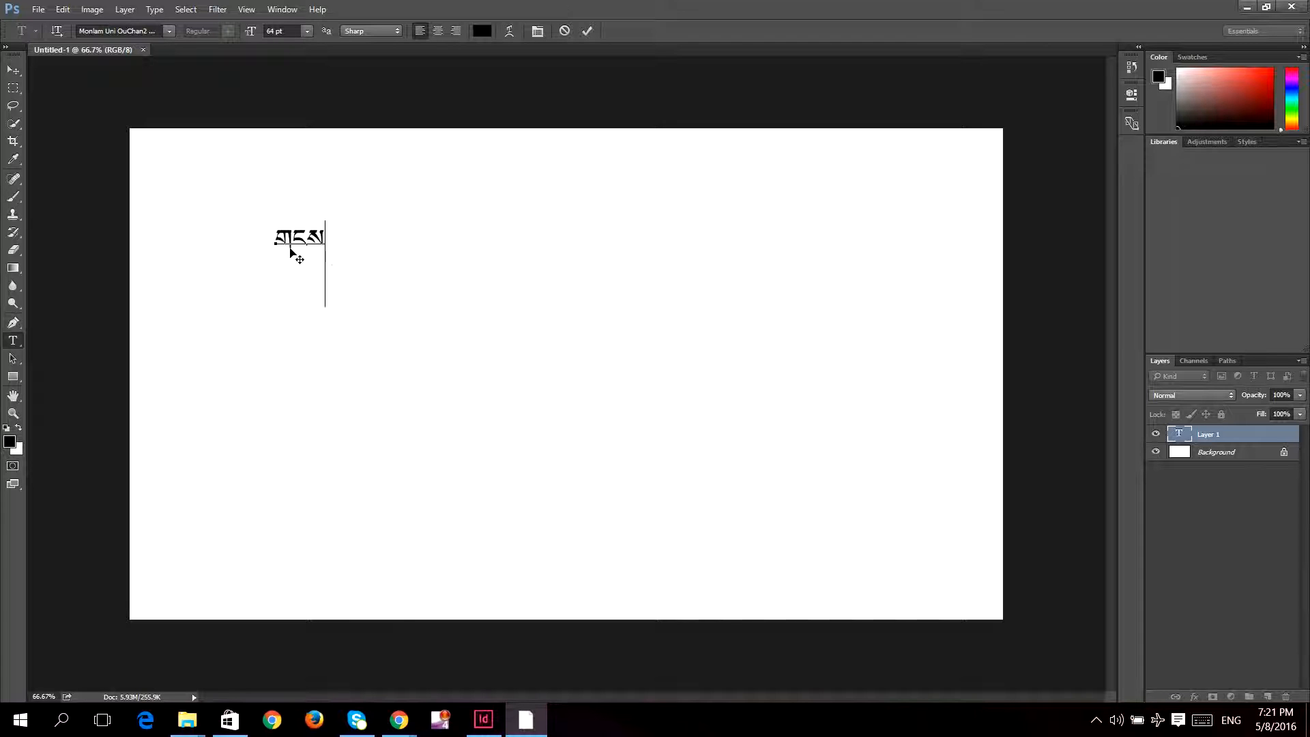
type("་ལྗོངས་བསྣ")
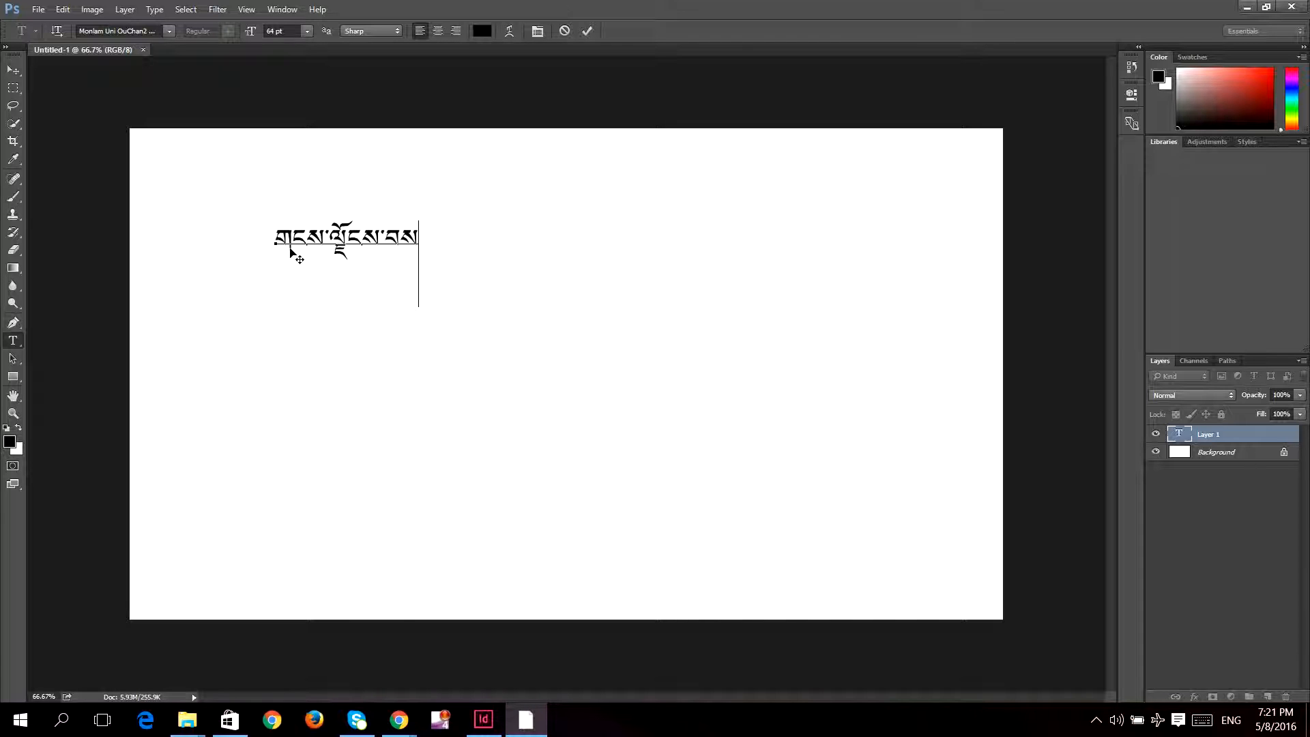
key("BackSpace")
type("ན་སྲིད་")
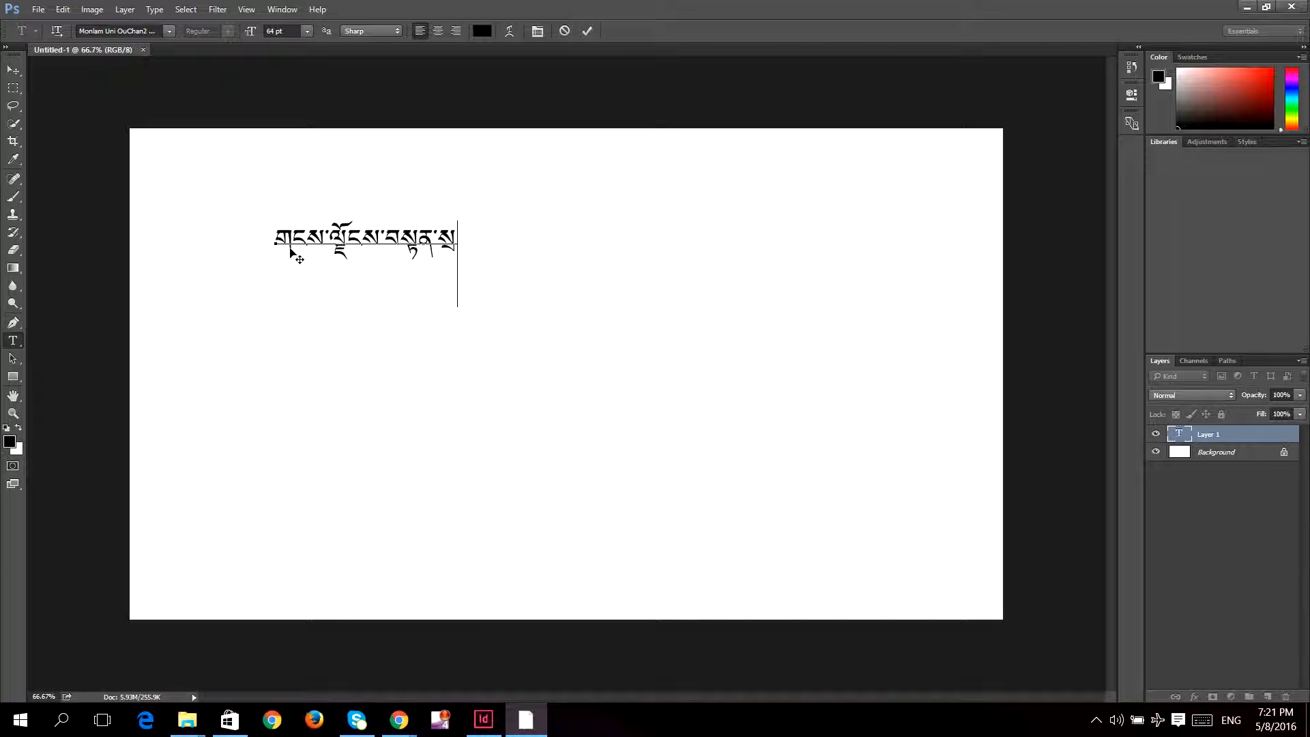
type("སྐྱོང་ལ་མ")
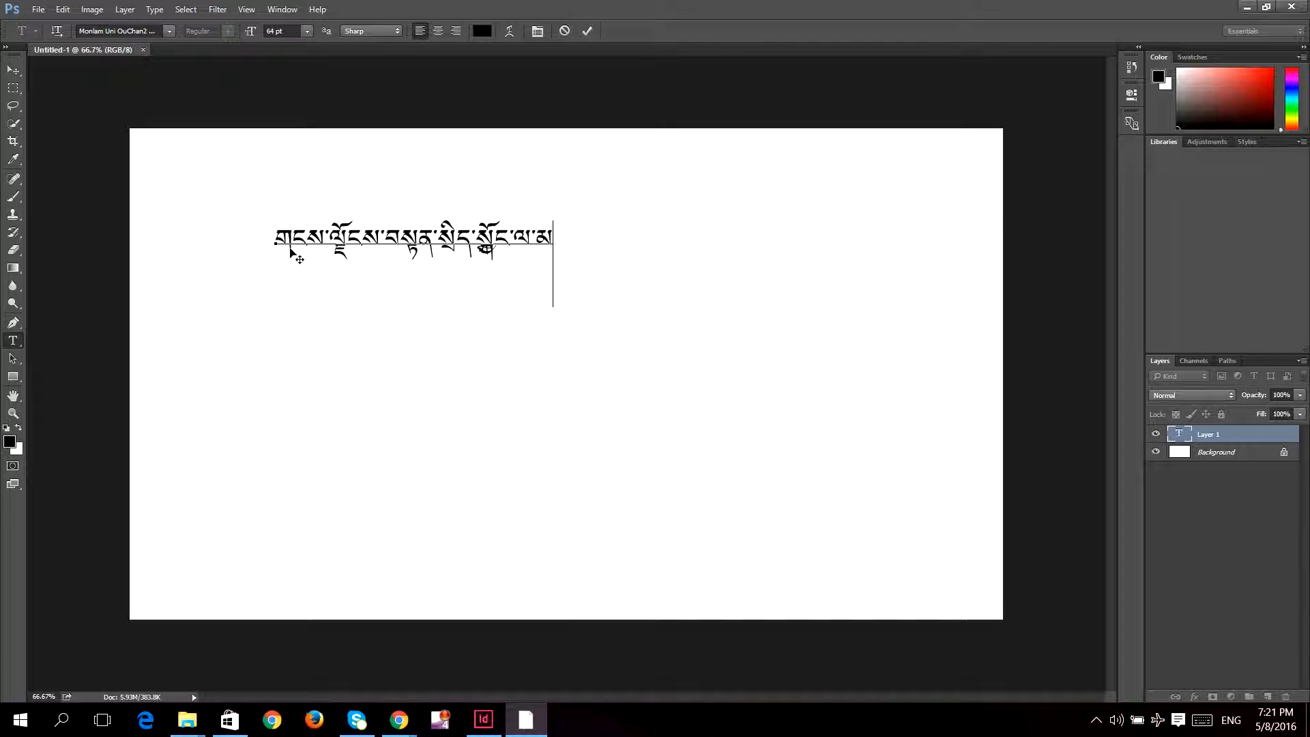
type("ཐུ་བཙོན་པའི།")
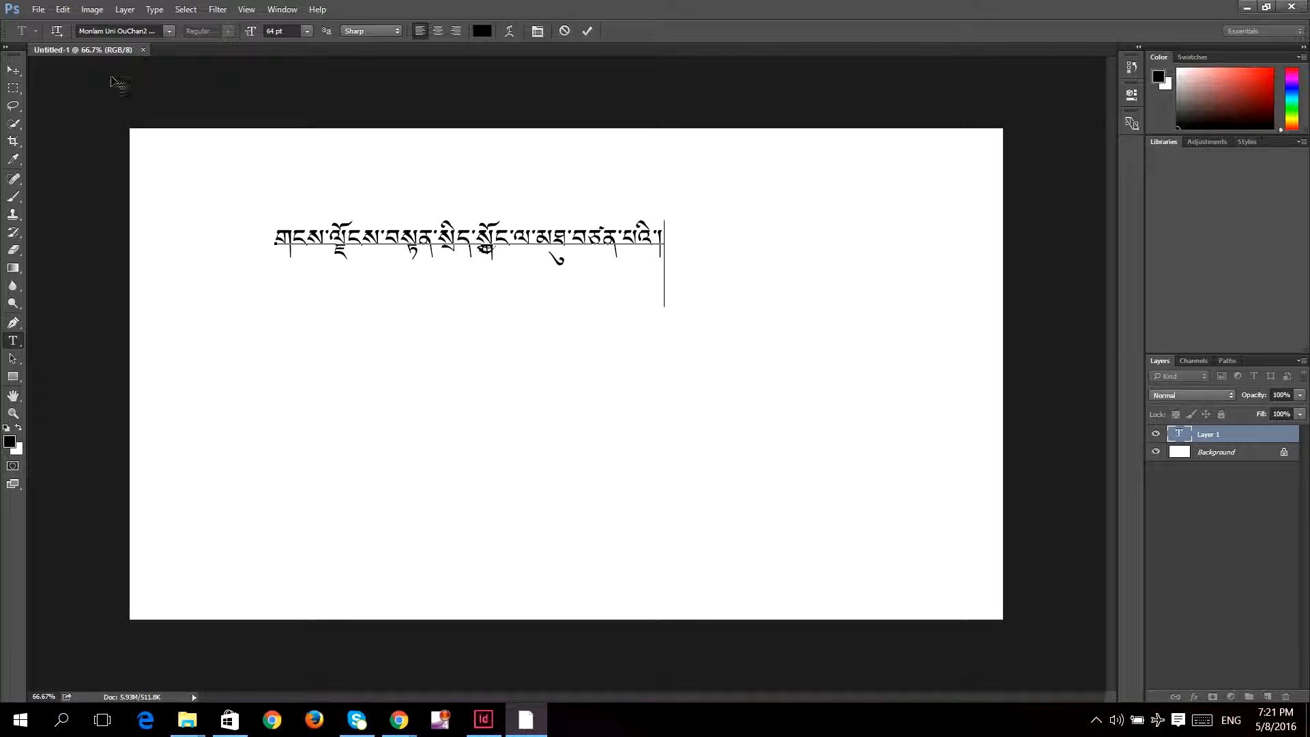
Choose the Monlam Uni OuChan2 Regular font for the Tibetan text and check the whole line by highlighting it
left_click(168, 31)
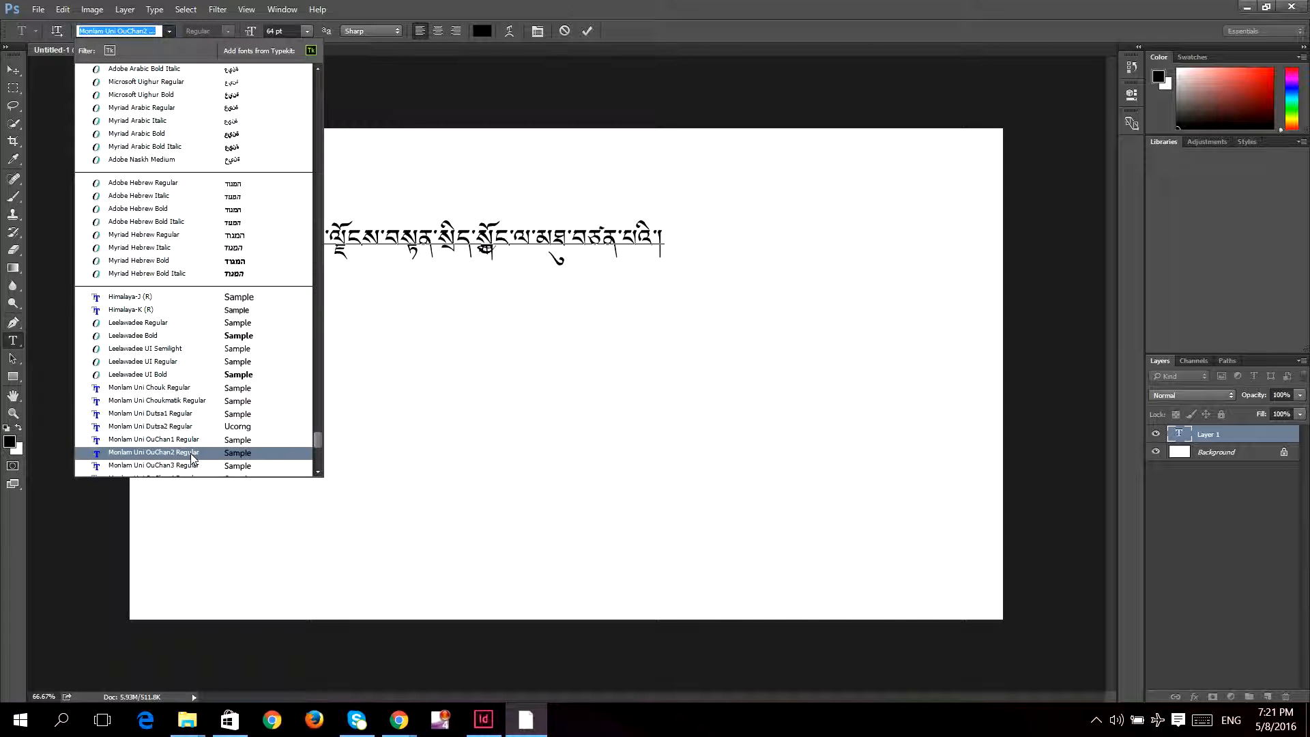
left_click(176, 455)
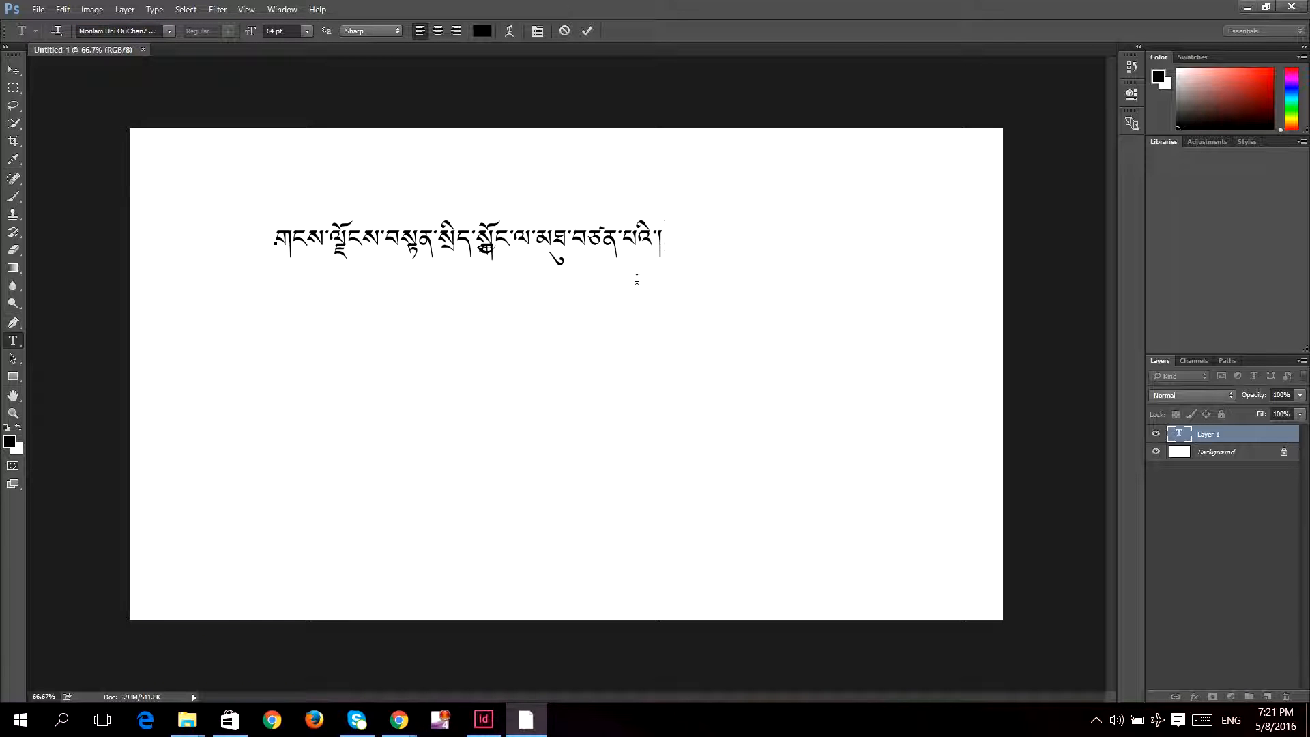
left_click_drag(277, 238, 669, 244)
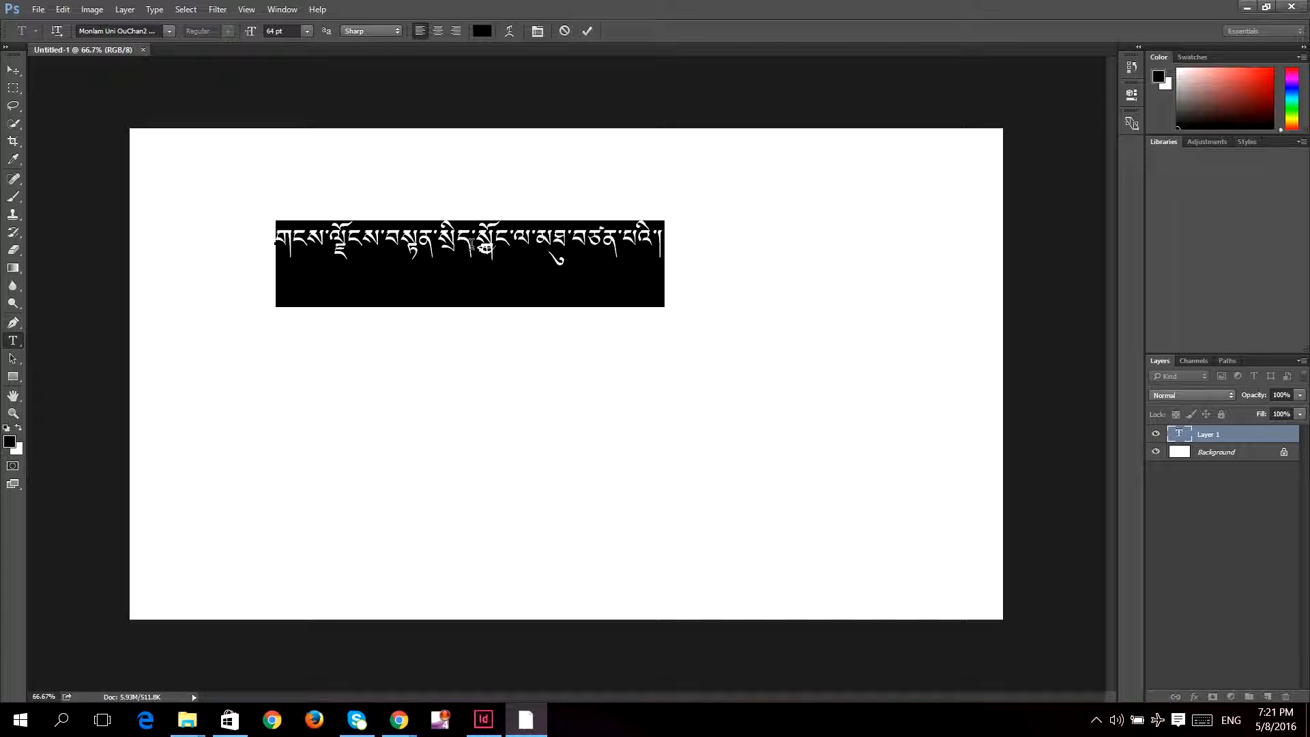
left_click(470, 244)
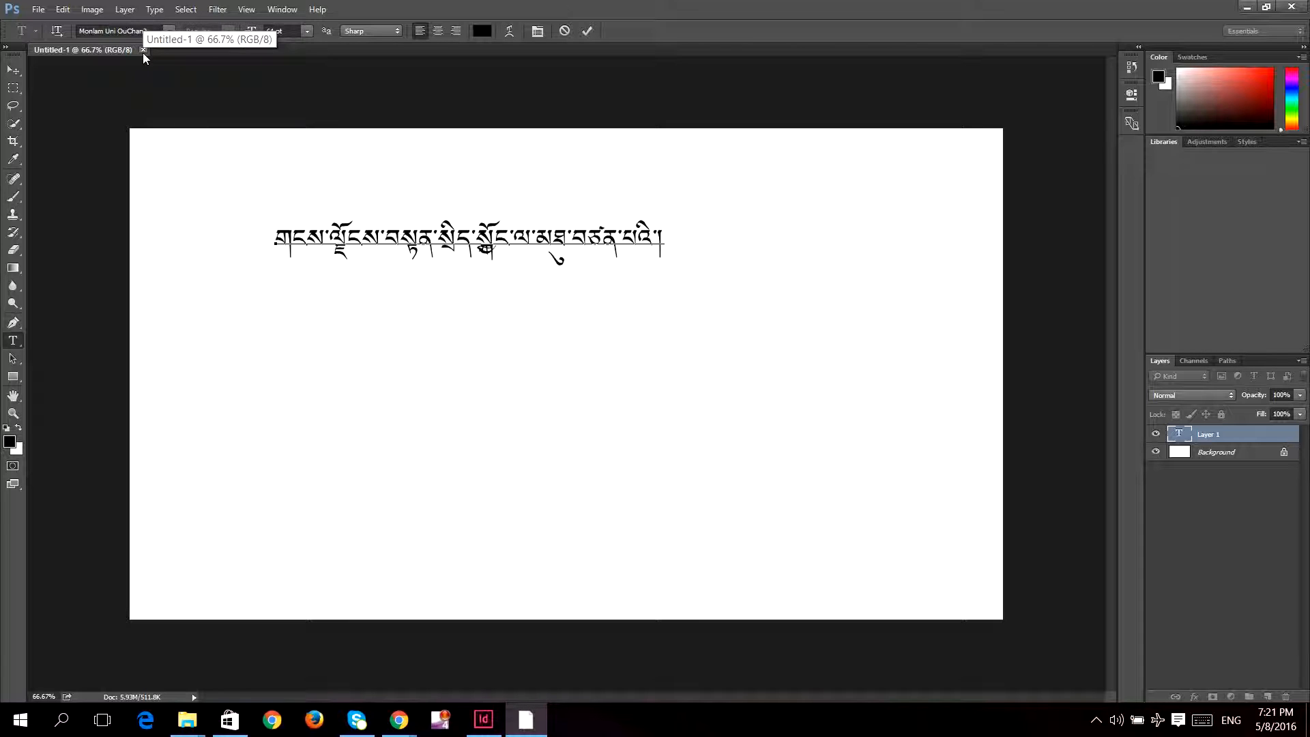
Commit the Tibetan text line and close the document without saving it
left_click(588, 32)
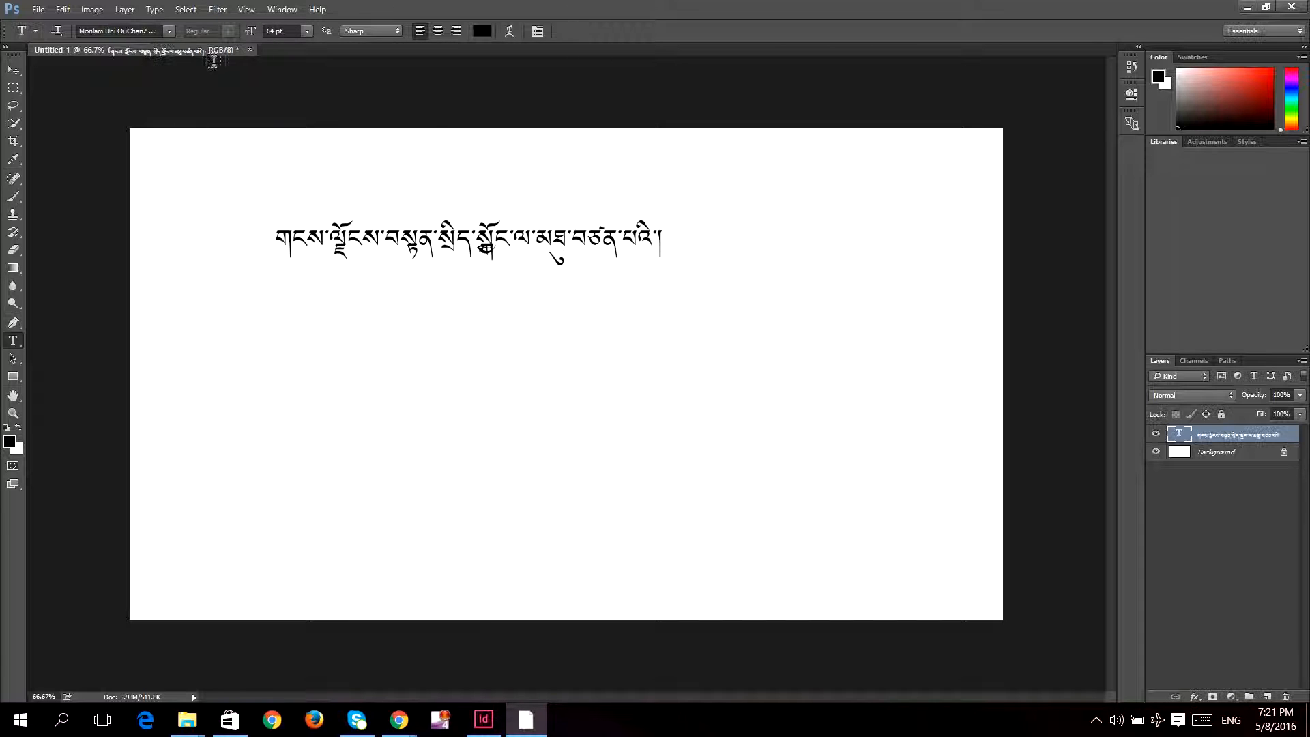
left_click(250, 50)
left_click(656, 275)
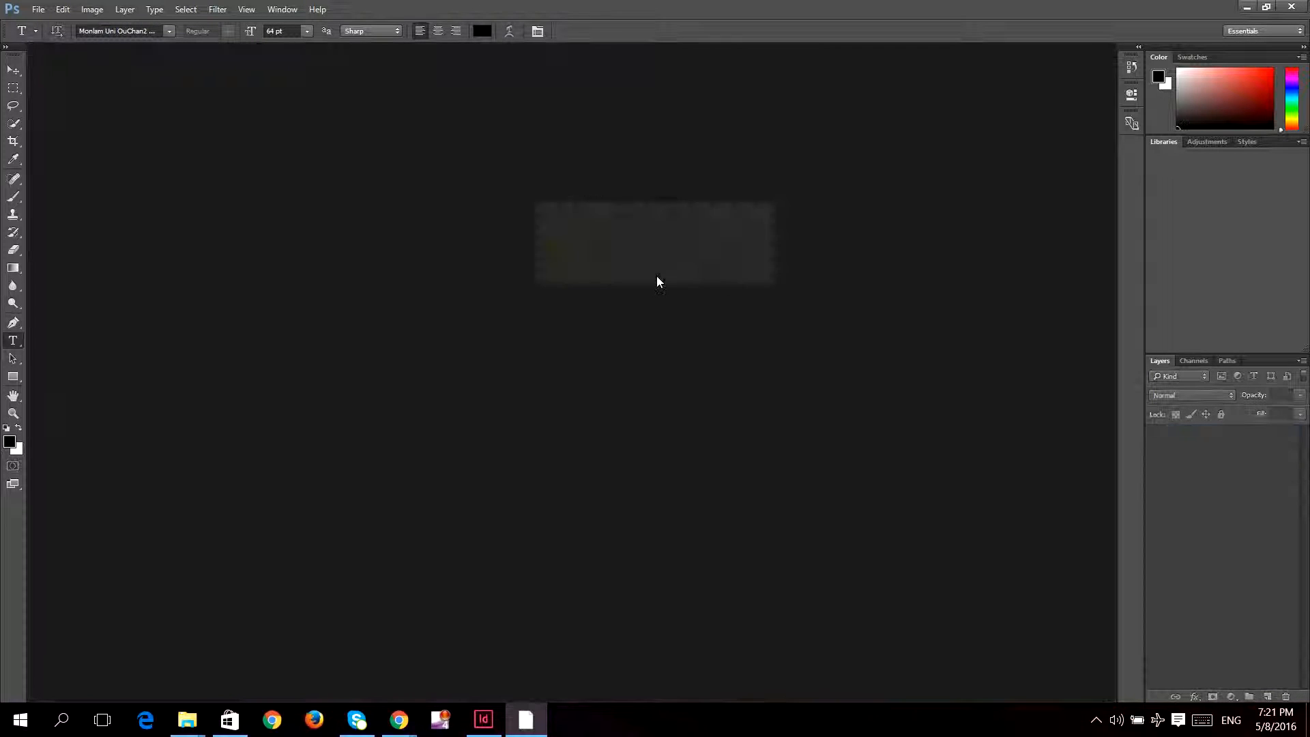
Set the text engine option in the Type preferences to Middle Eastern and South Asian
left_click(62, 9)
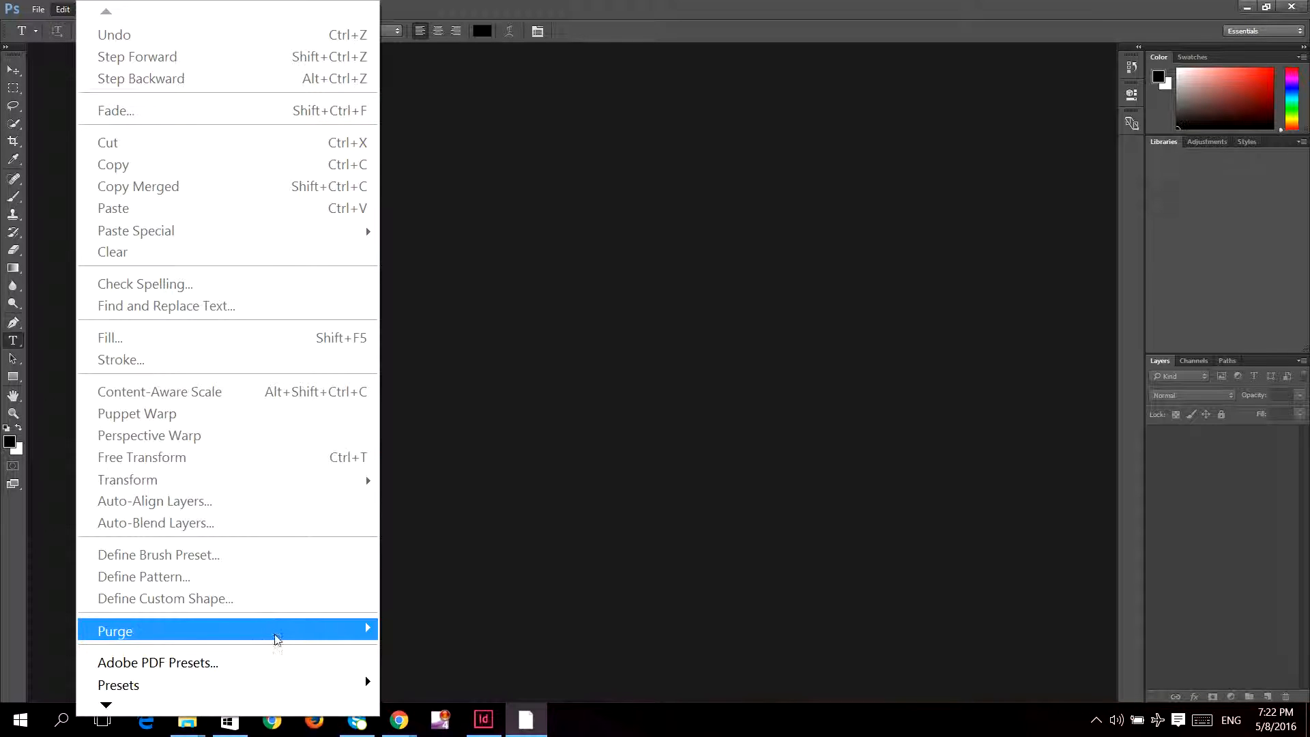
mouse_move(116, 707)
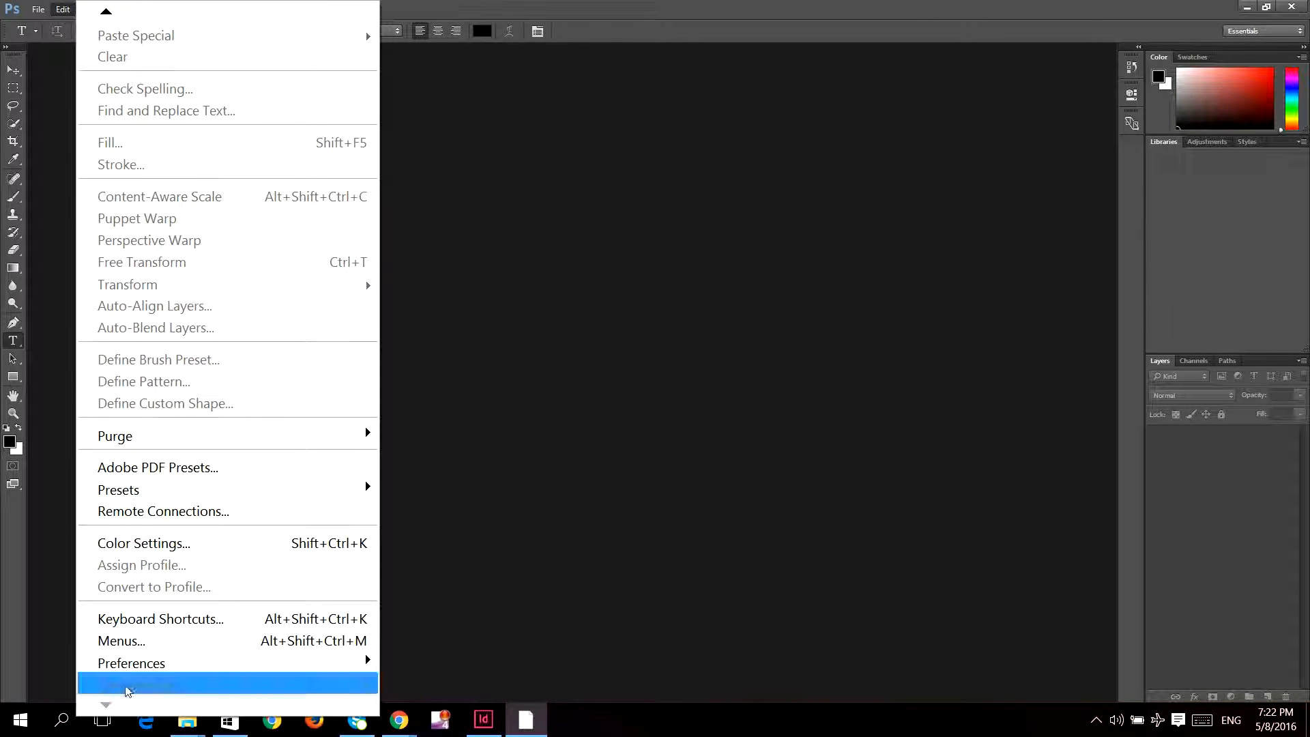
mouse_move(136, 670)
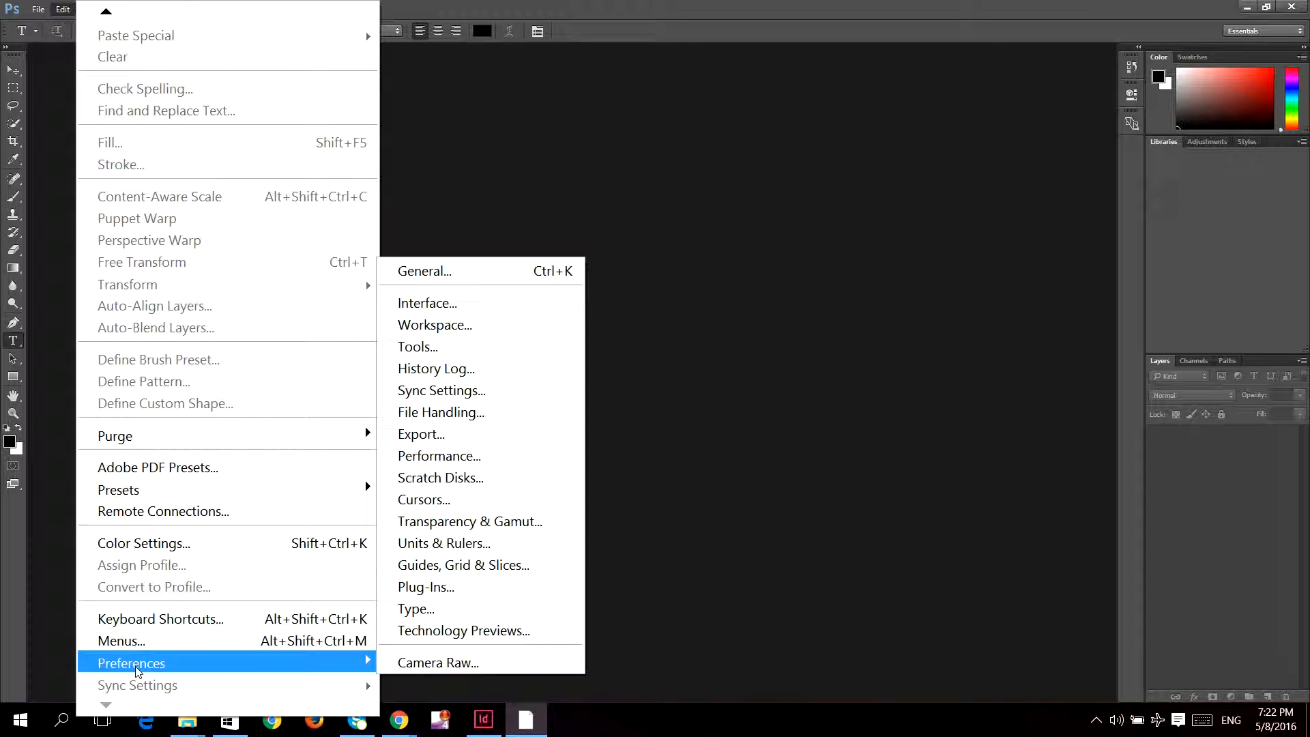
left_click(469, 614)
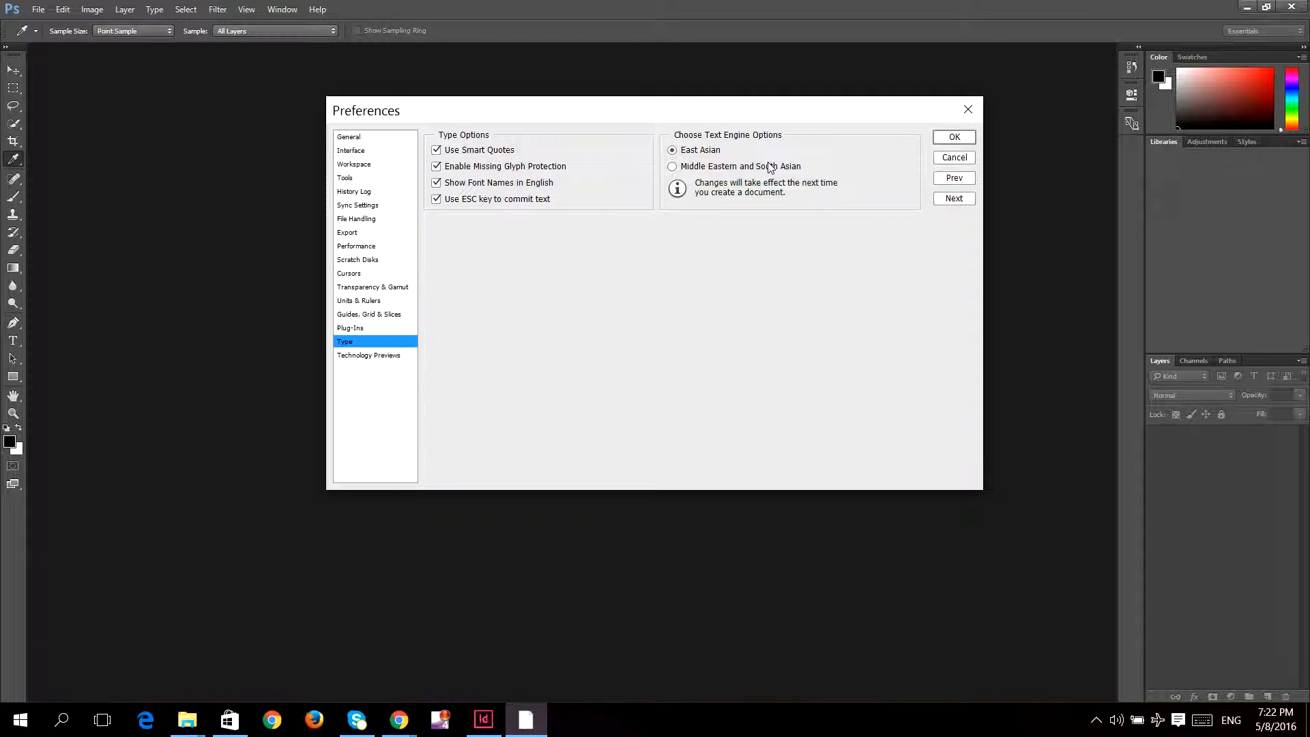
left_click(717, 168)
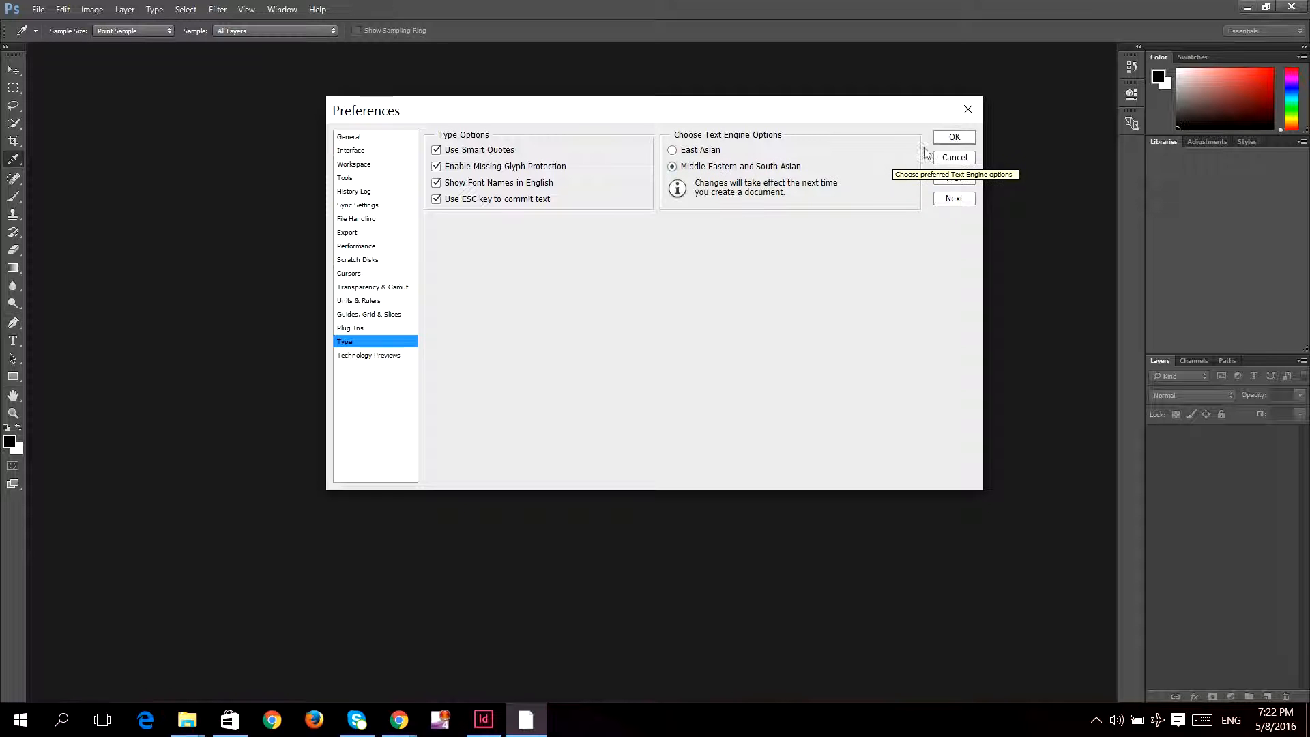
left_click(954, 137)
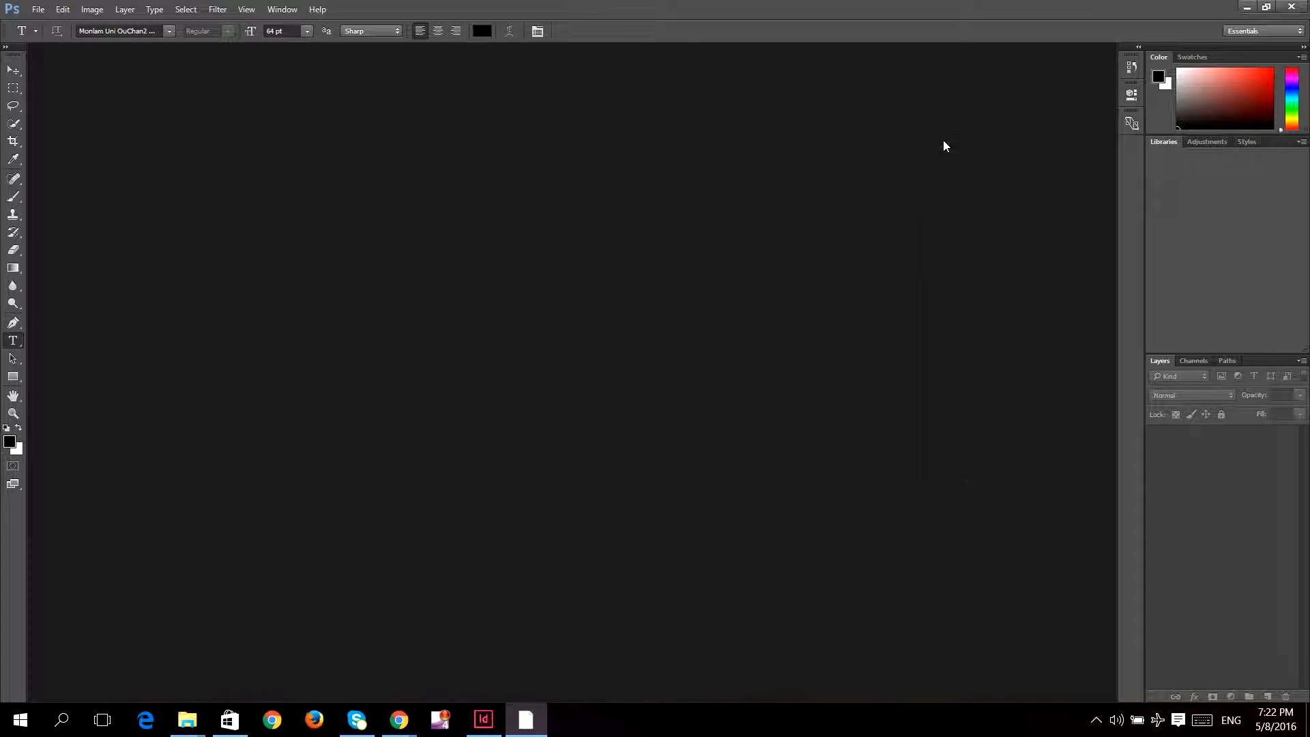
Restart Photoshop so the new text engine preference is loaded
left_click(1294, 9)
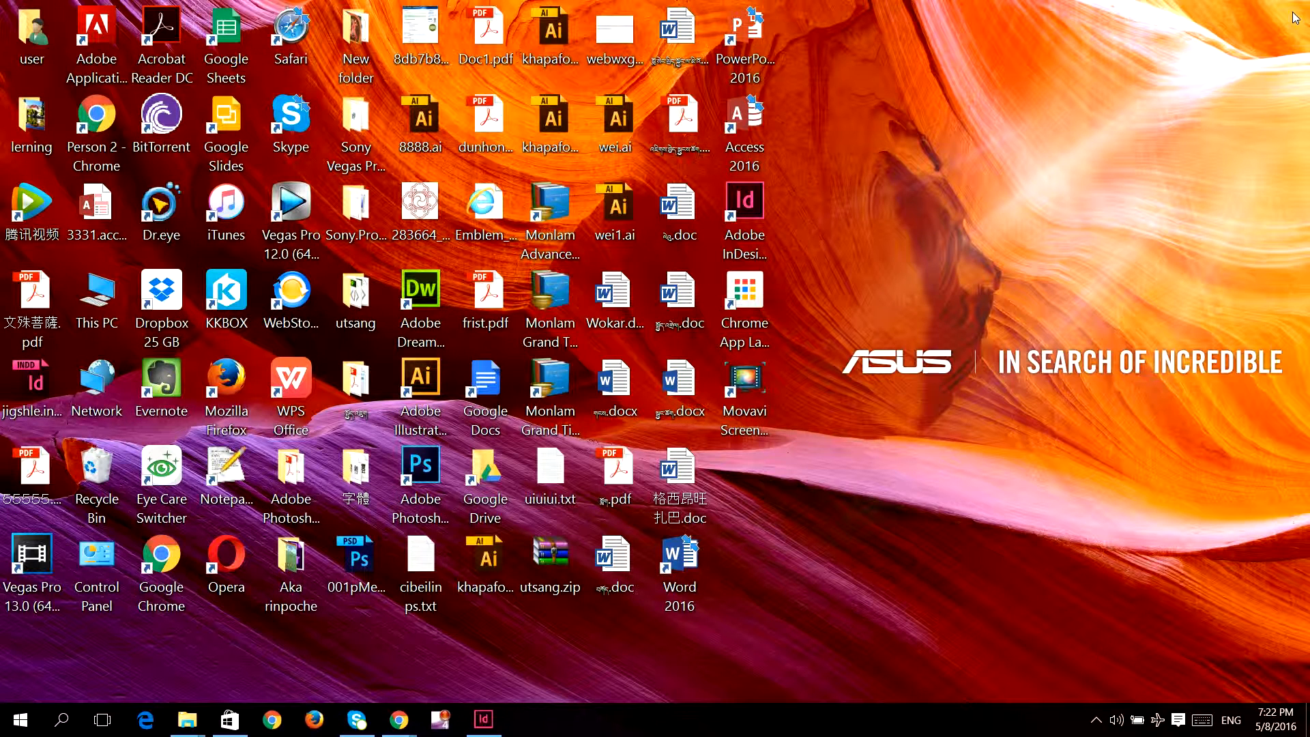
left_click(411, 510)
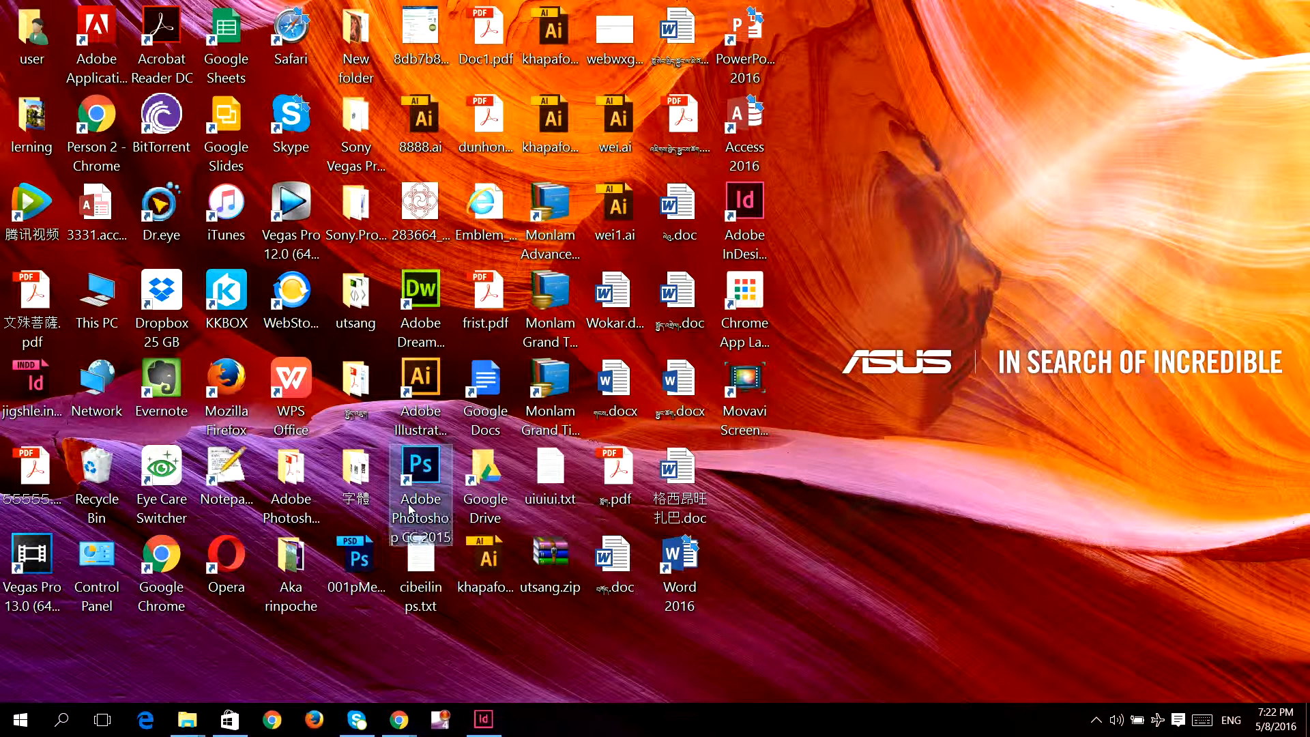
double_click(411, 510)
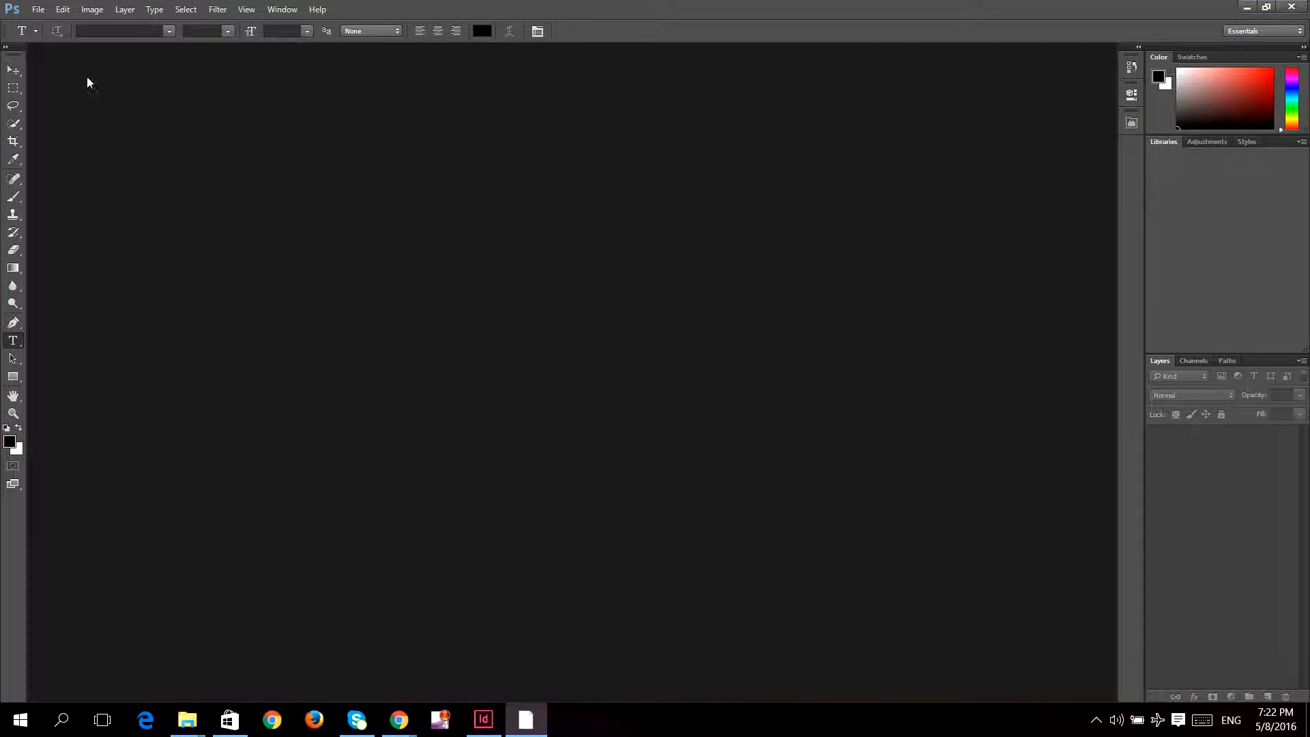
Create another blank 1920 by 1080 pixel document at 72 pixels/inch with white background contents
left_click(36, 12)
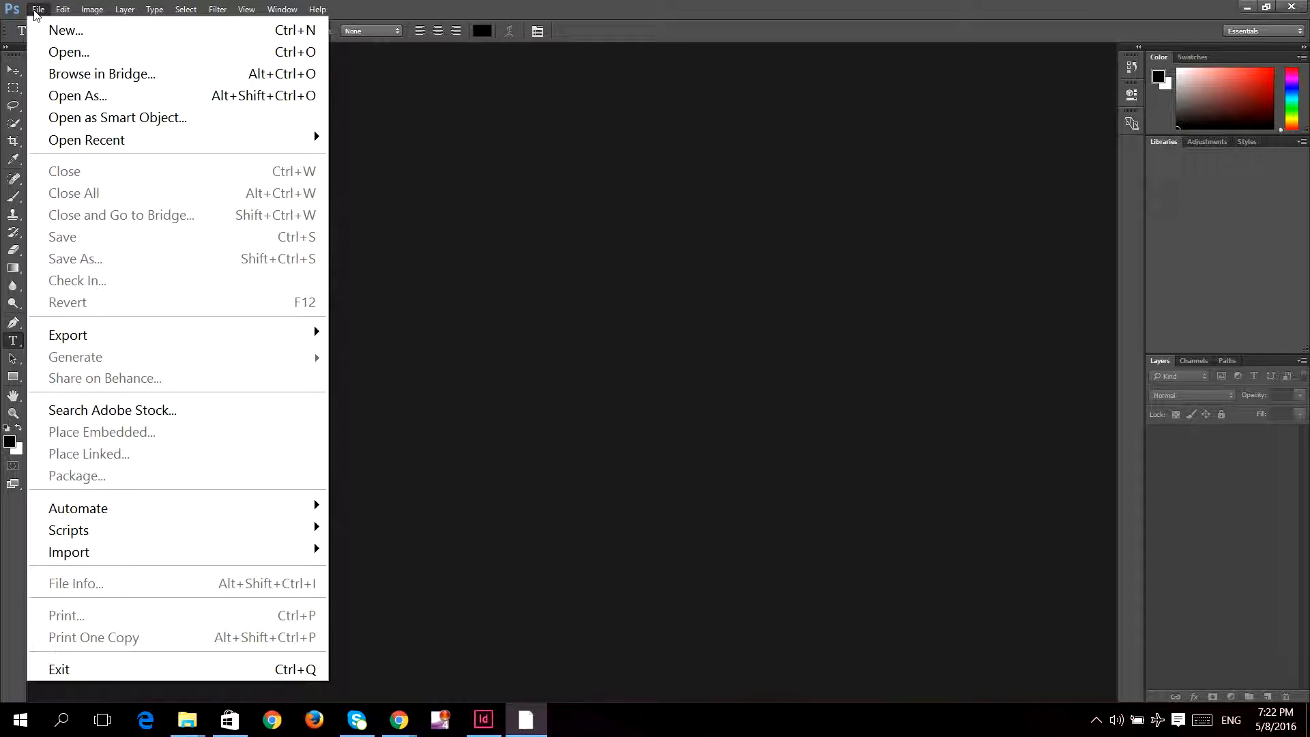
left_click(48, 30)
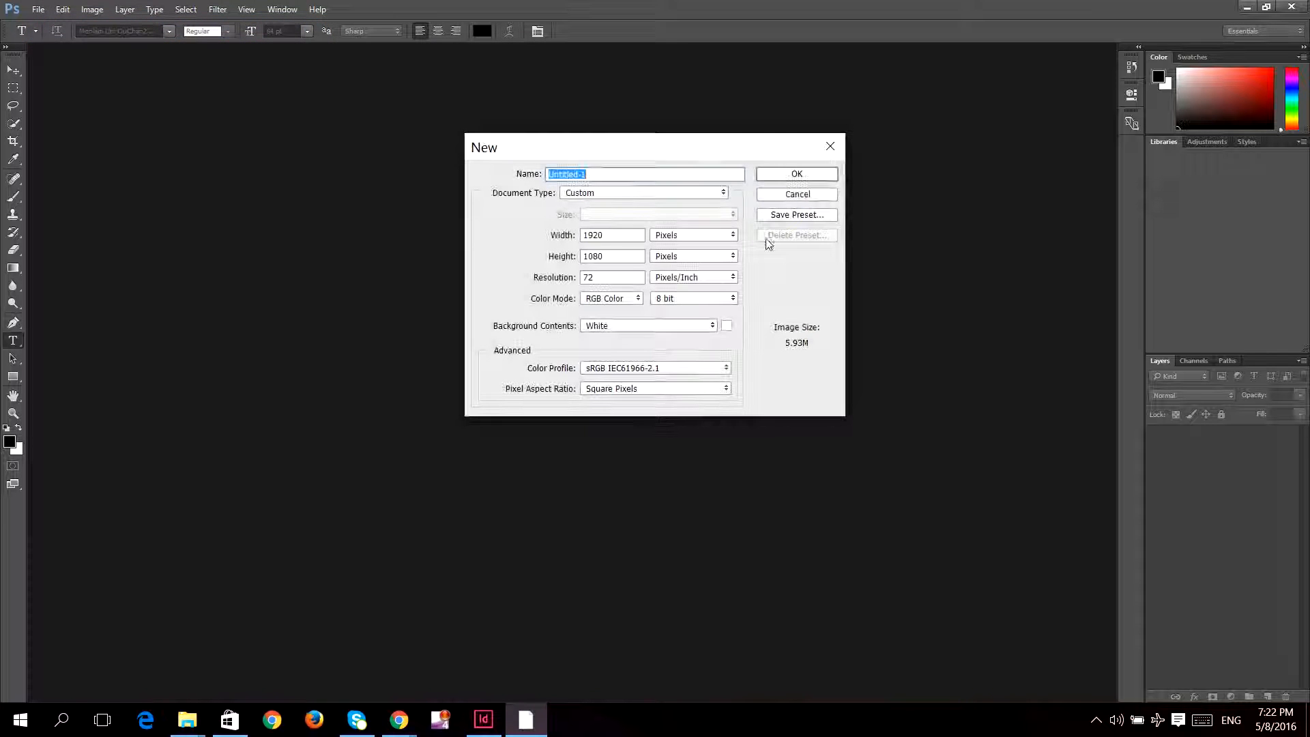
left_click(794, 175)
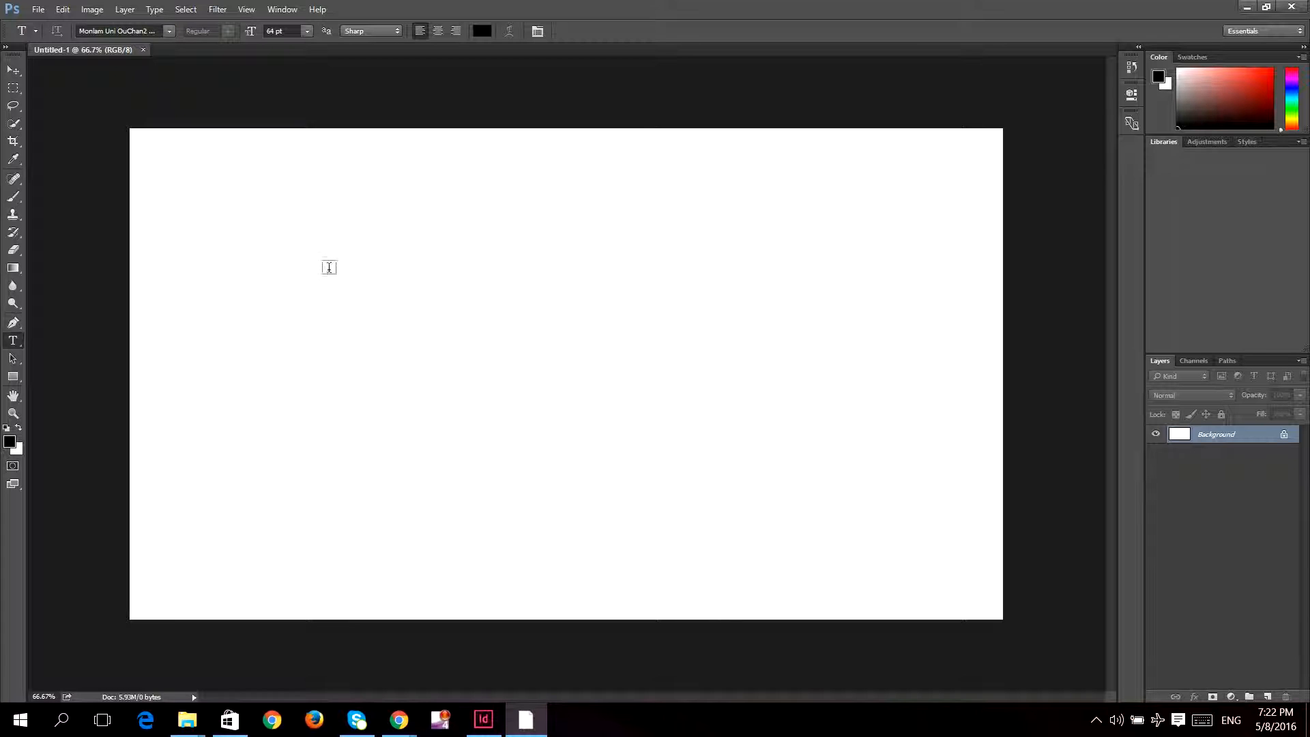
Draw a wide paragraph text box across the upper part of the canvas and enter གངས་ལྗོངས་བསྟན་ in it
left_click_drag(193, 234, 826, 322)
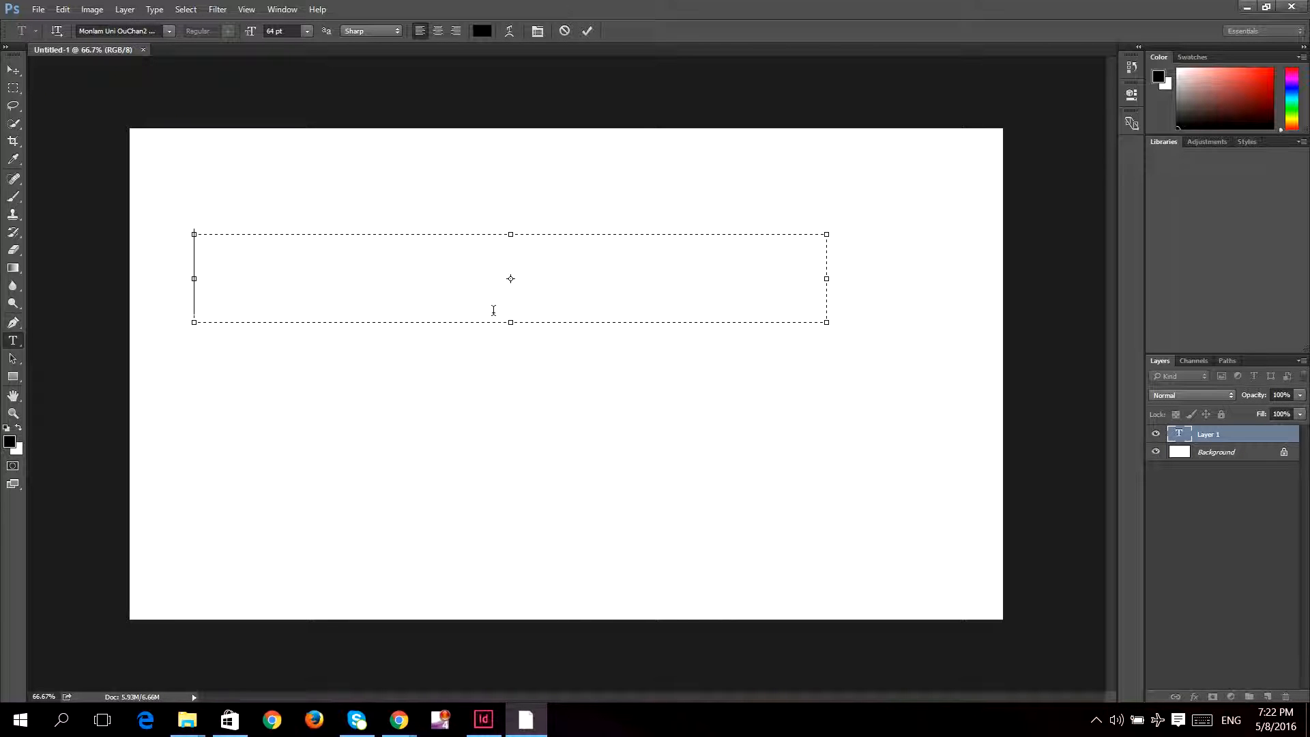
type("གངས་ལ")
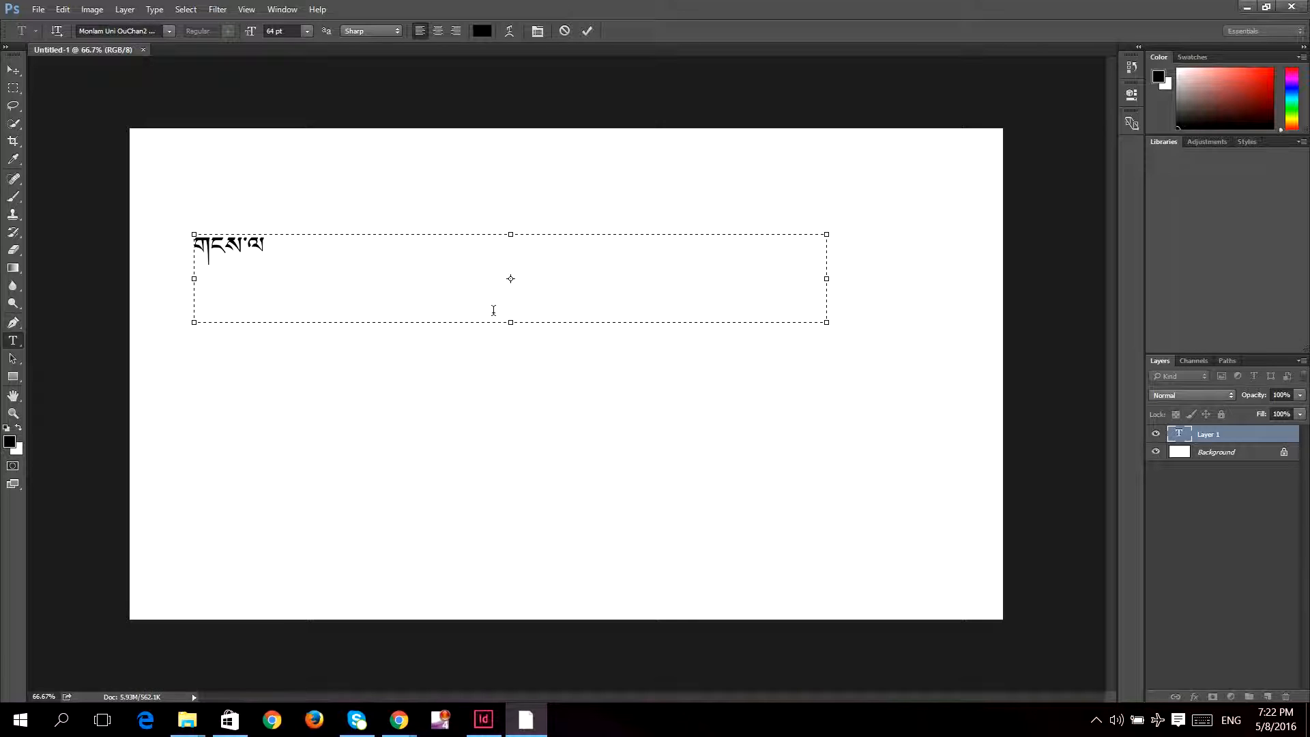
type("ྗོངས་བསཏན་")
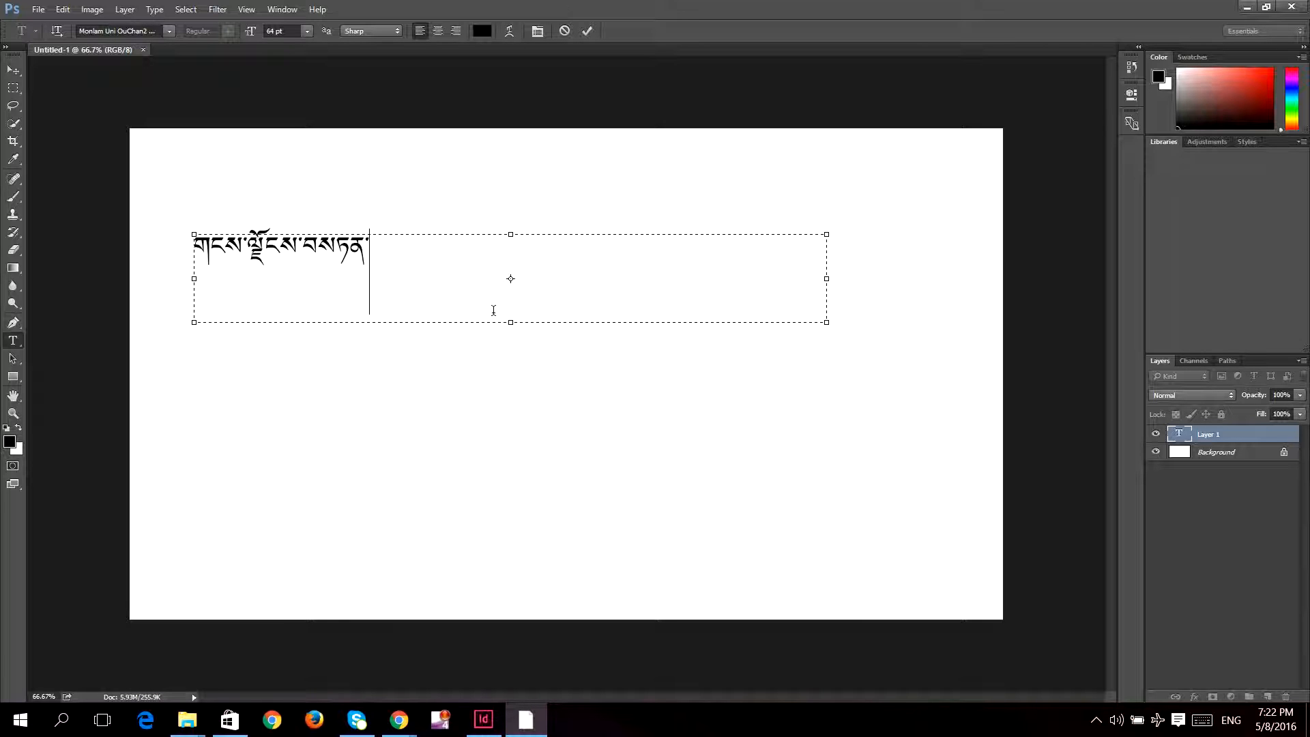
key("BackSpace")
key("BackSpace")
key("BackSpace")
key("BackSpace")
type("ྟན་")
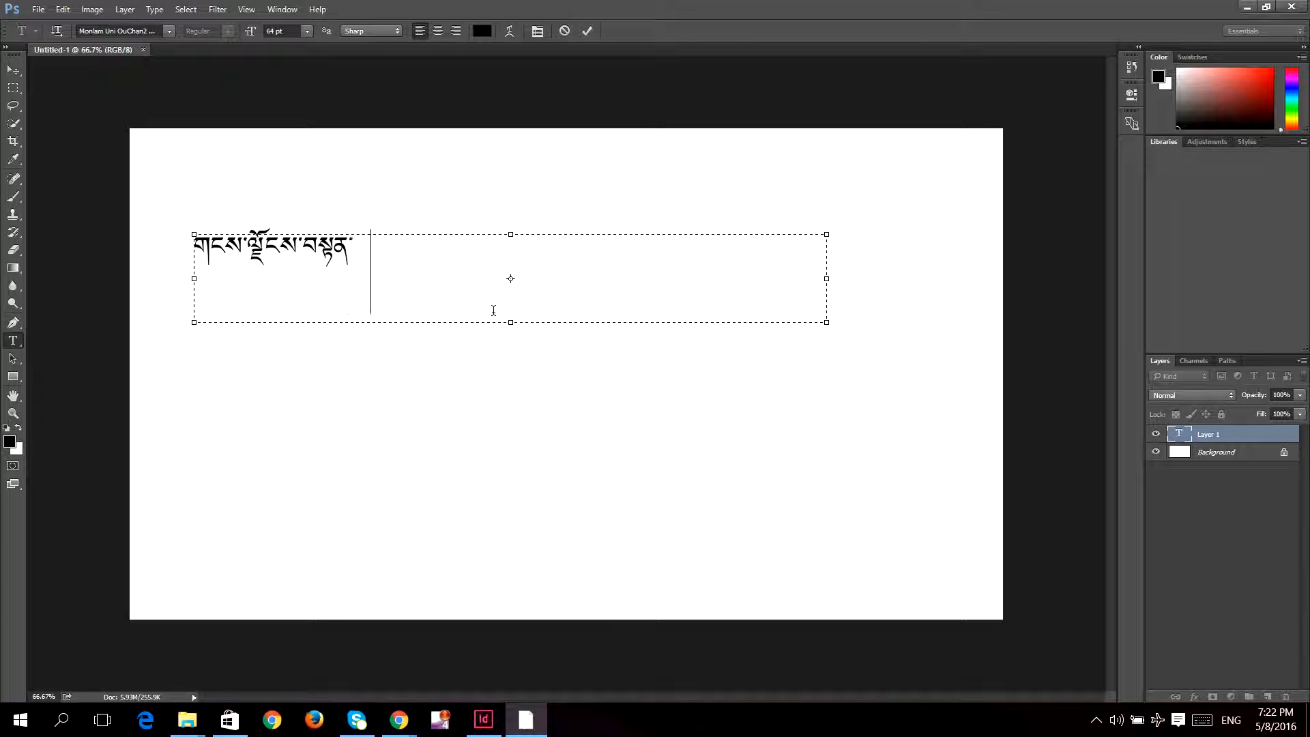
Complete the Tibetan line with སྲིད་སྐྱོང་ལ་མཐུ་བཙན་པའི། ། and commit the text
type("སྲིད་སྐྱོང་")
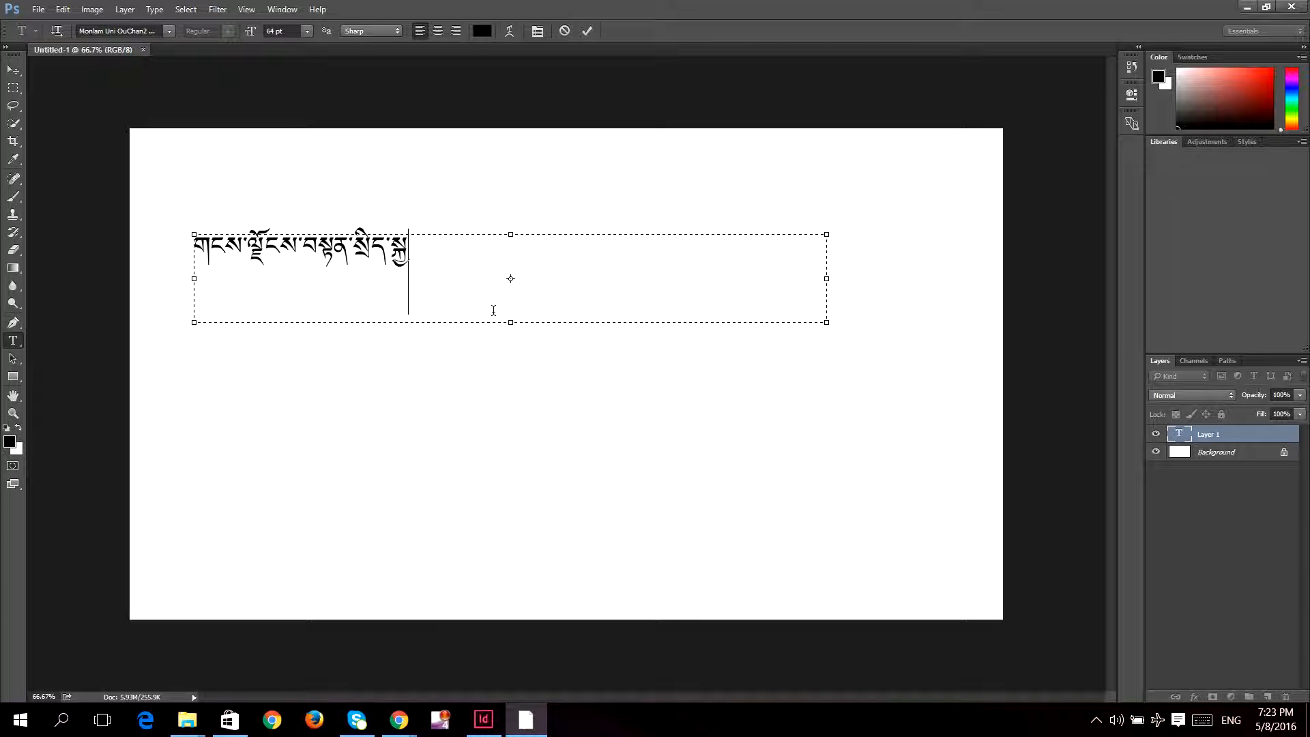
type("ལ་མཐུ")
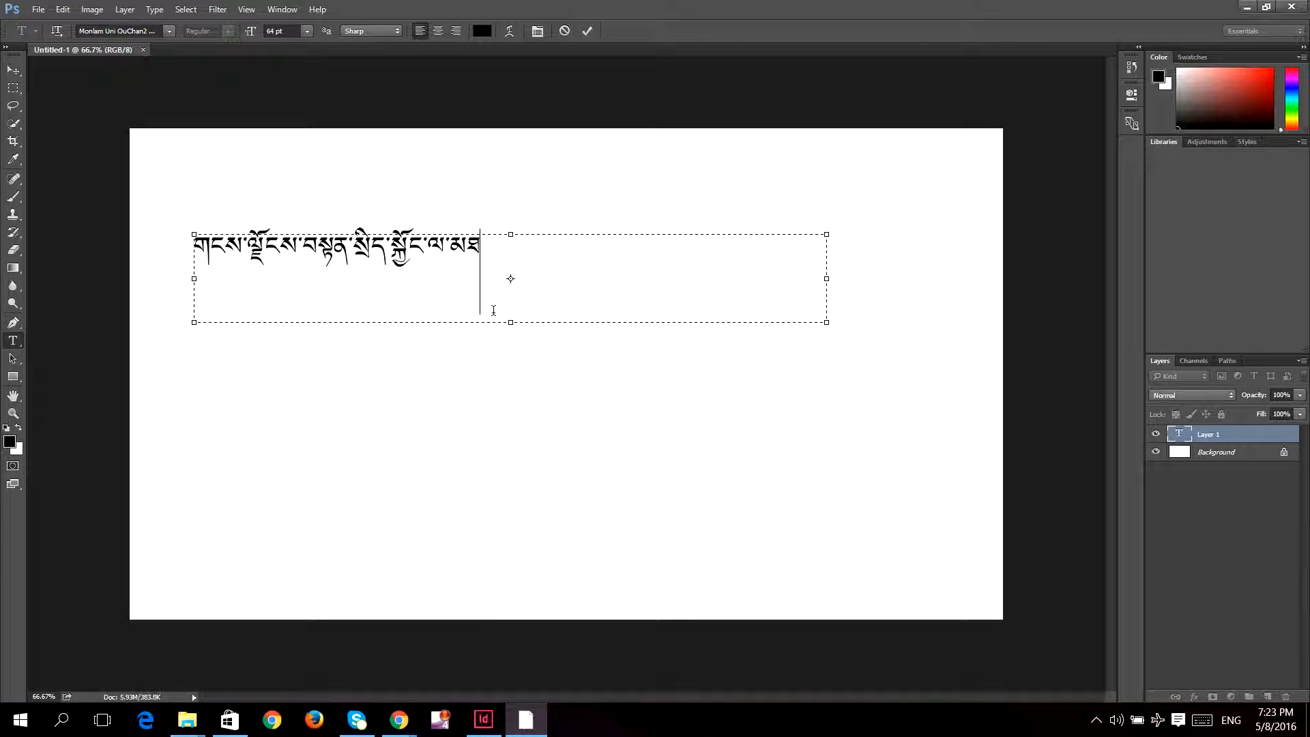
type("་བཙན་པའི")
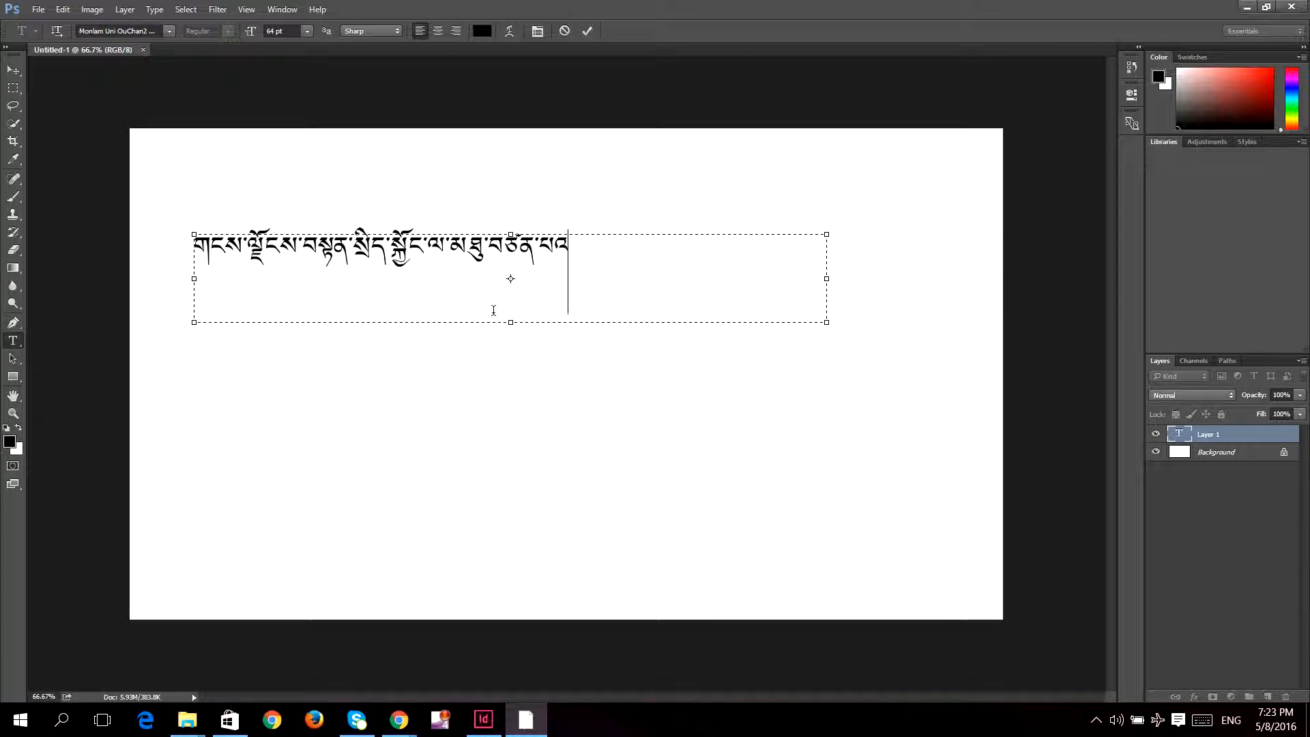
type("། །")
left_click(13, 88)
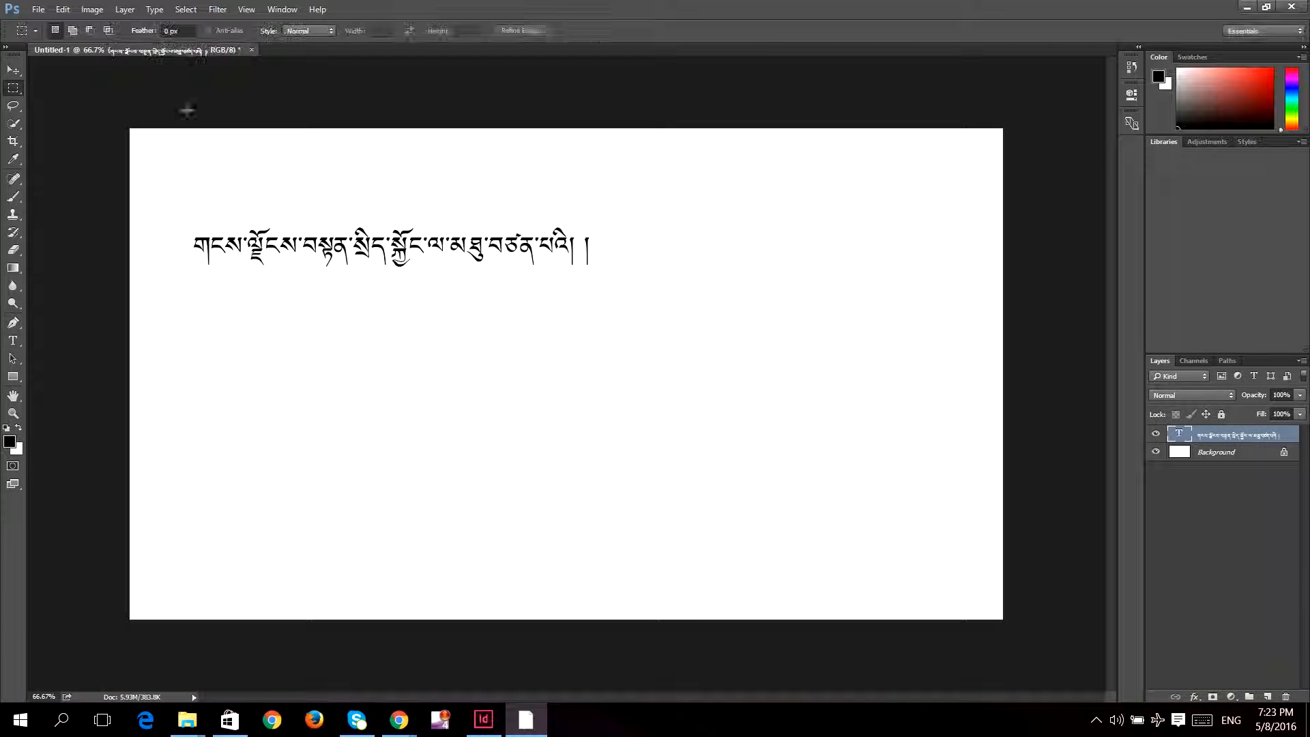
Move the Tibetan text slightly right and down, and shrink its text box to fit closely around the single line
left_click(13, 69)
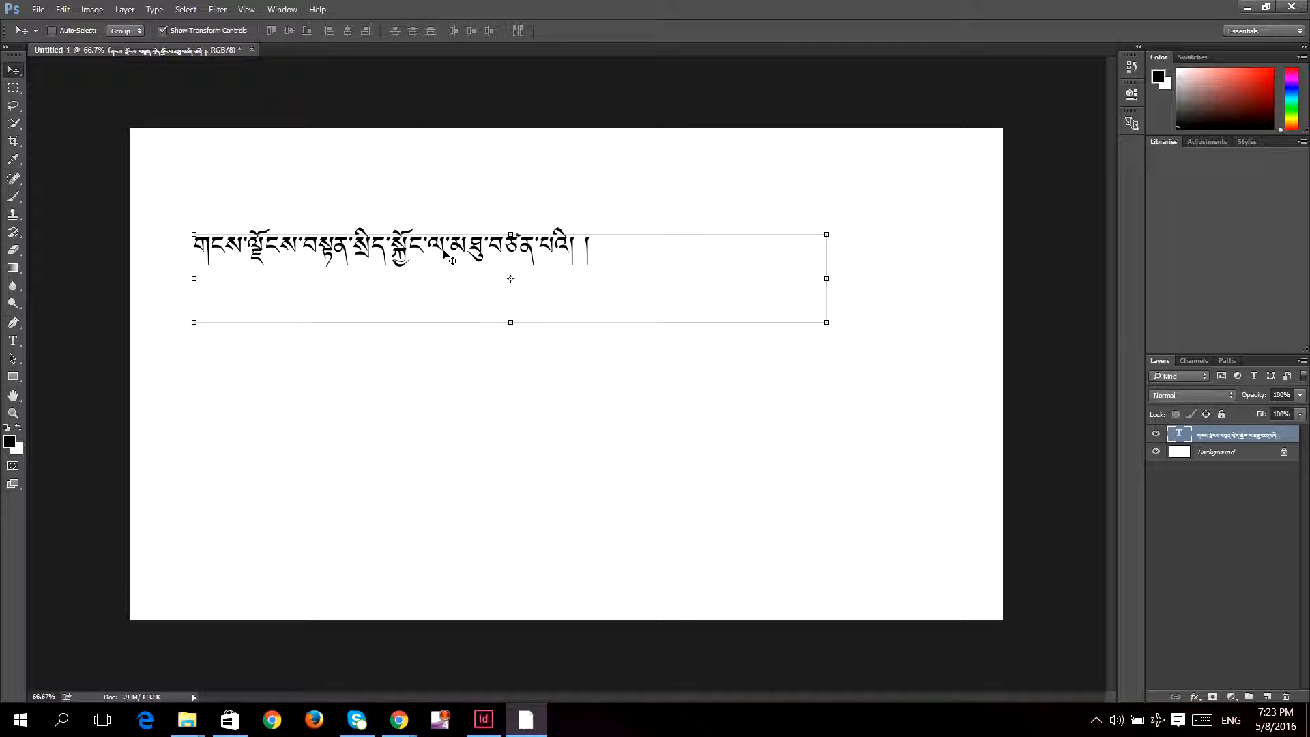
left_click_drag(417, 258, 484, 278)
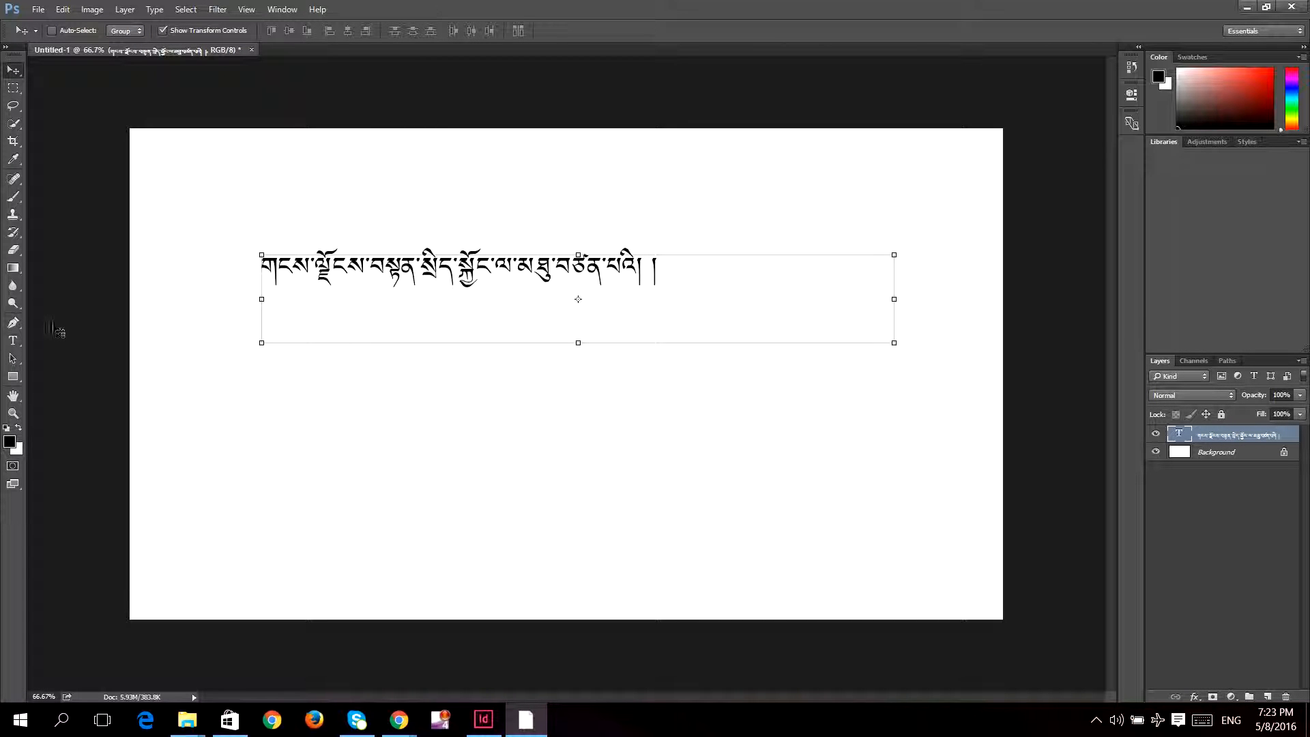
left_click(13, 340)
left_click(511, 277)
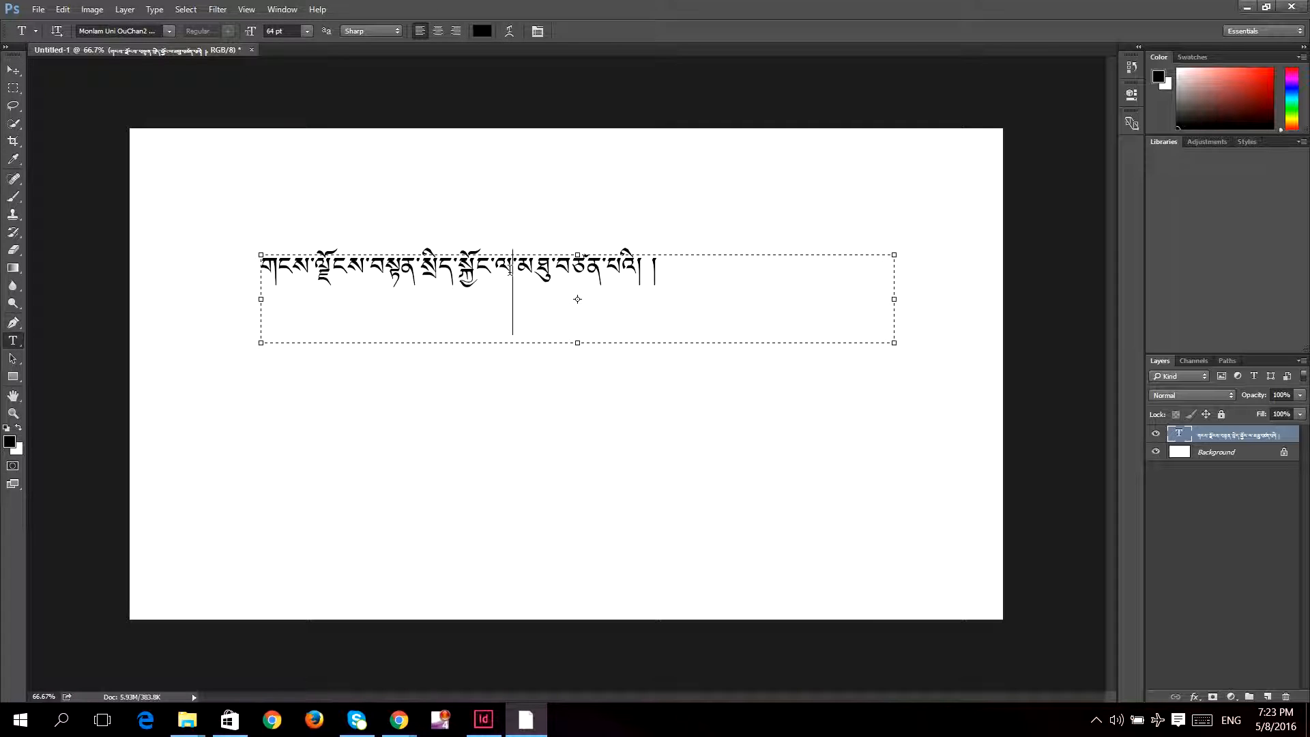
left_click_drag(895, 299, 653, 305)
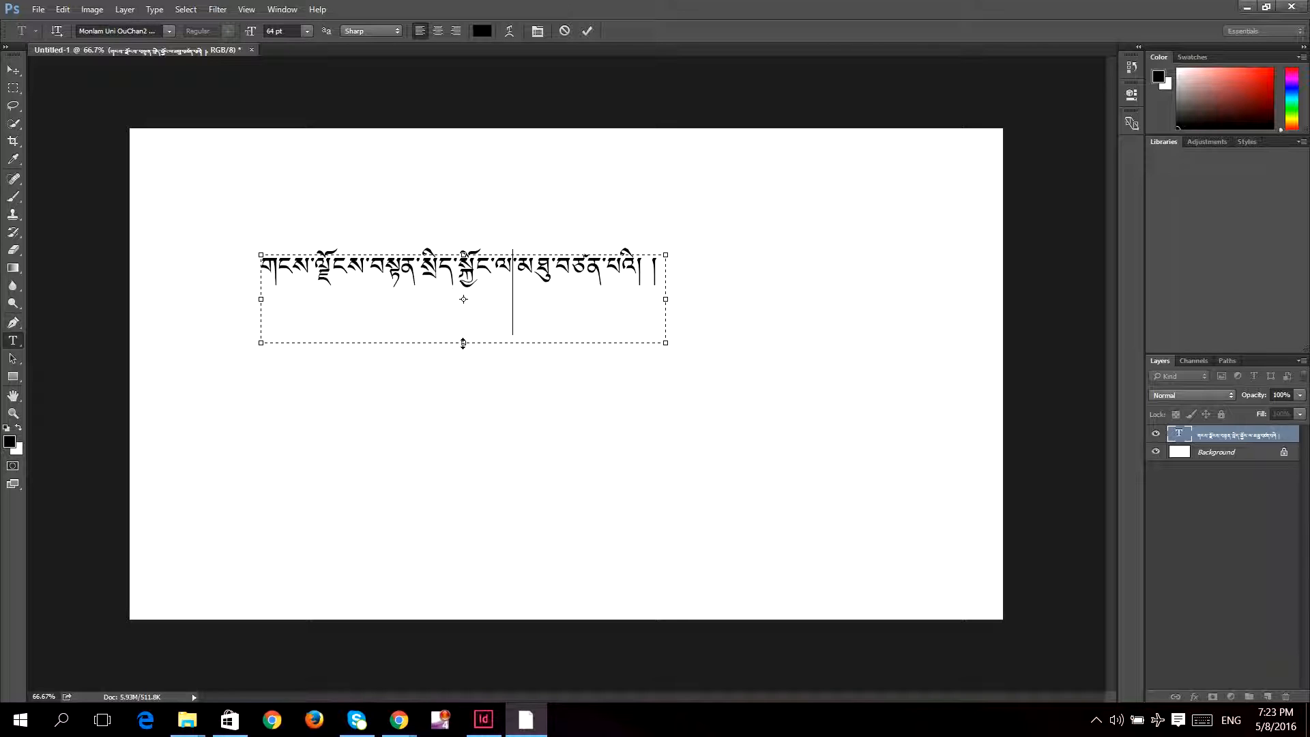
left_click_drag(461, 314, 463, 303)
left_click(17, 71)
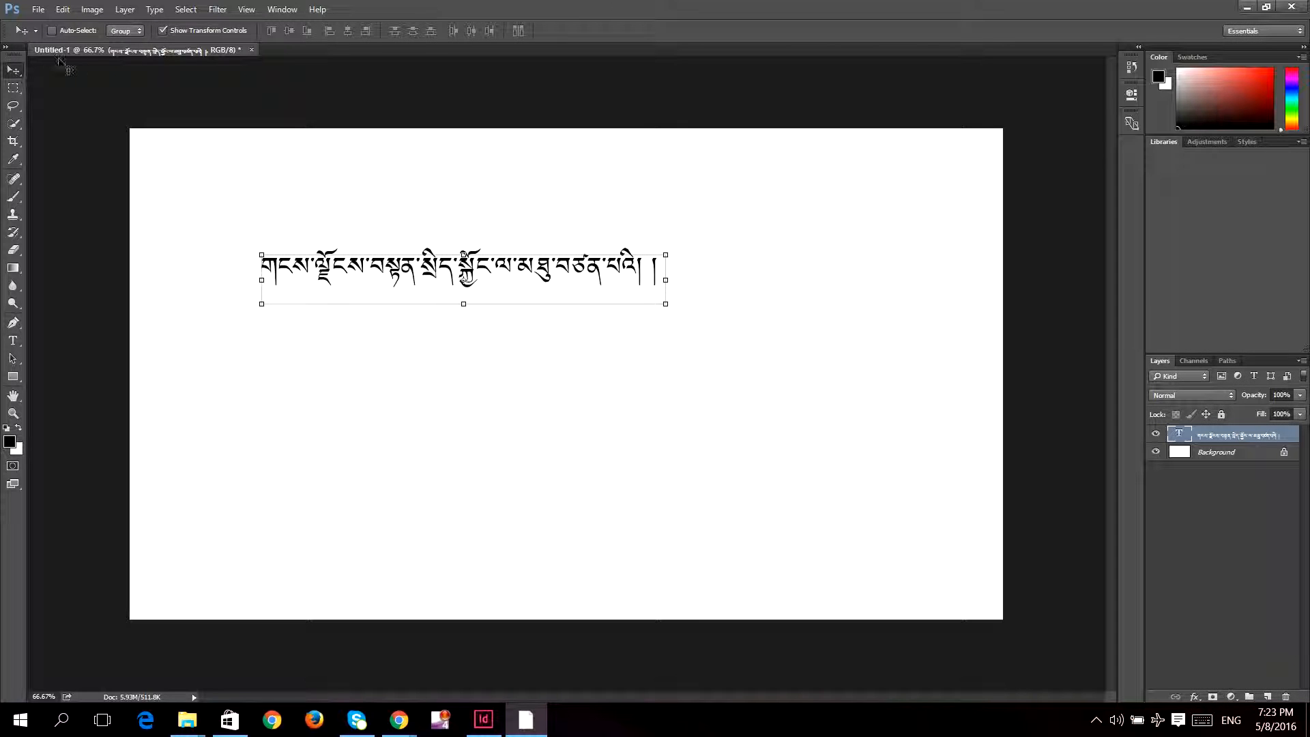
Review the text engine choice in the Type preferences and close them with Middle Eastern and South Asian still selected
left_click(64, 9)
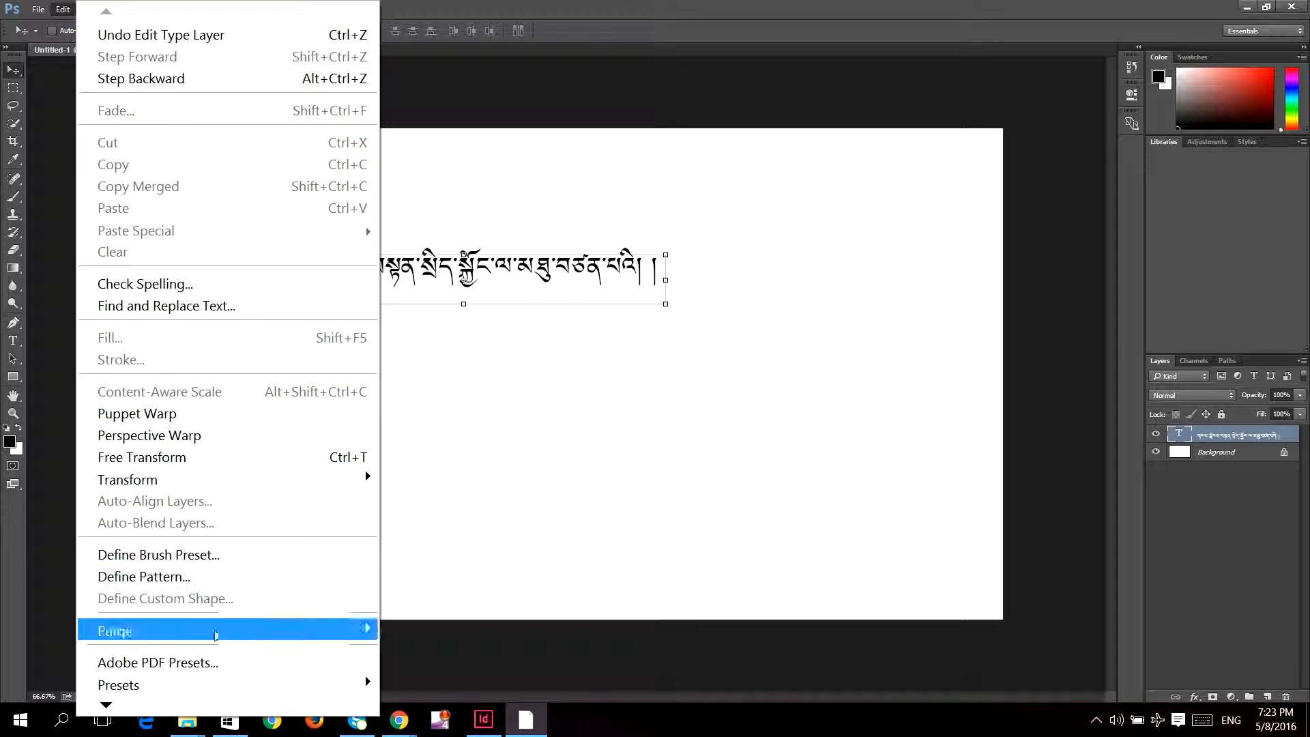
mouse_move(107, 707)
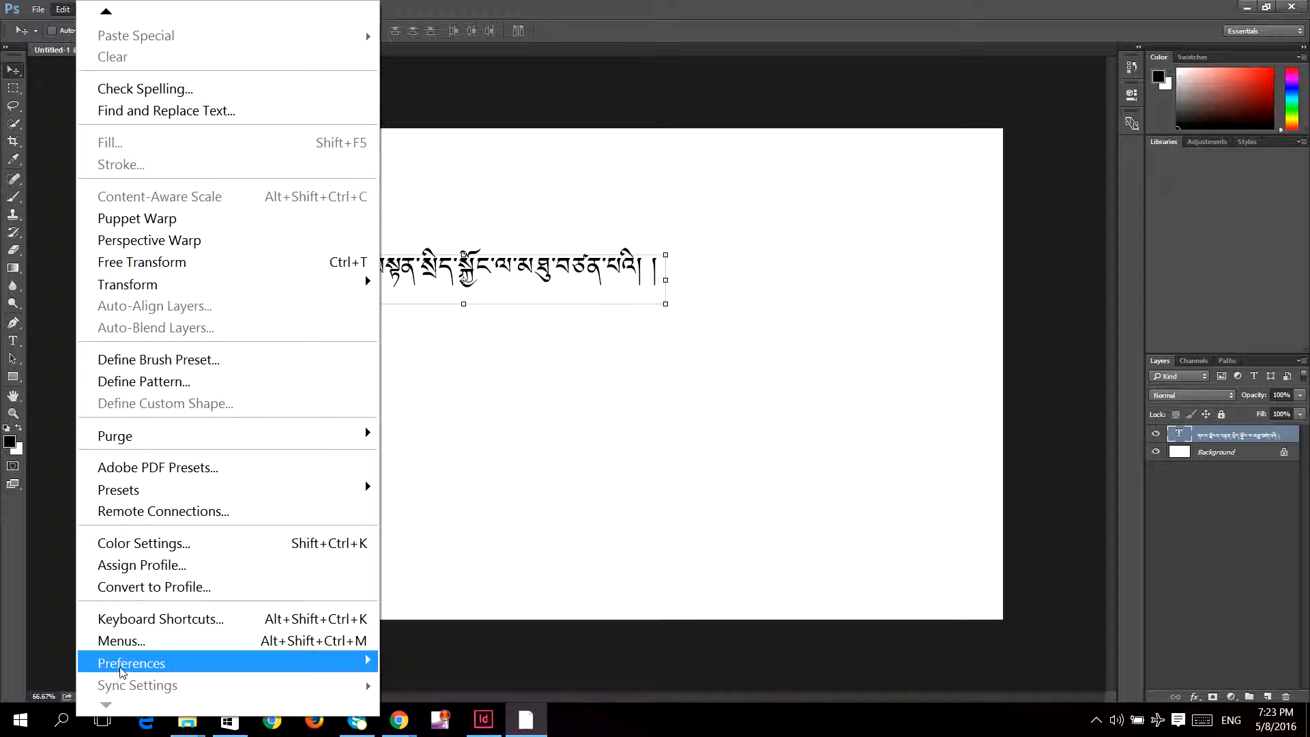
mouse_move(126, 665)
left_click(441, 614)
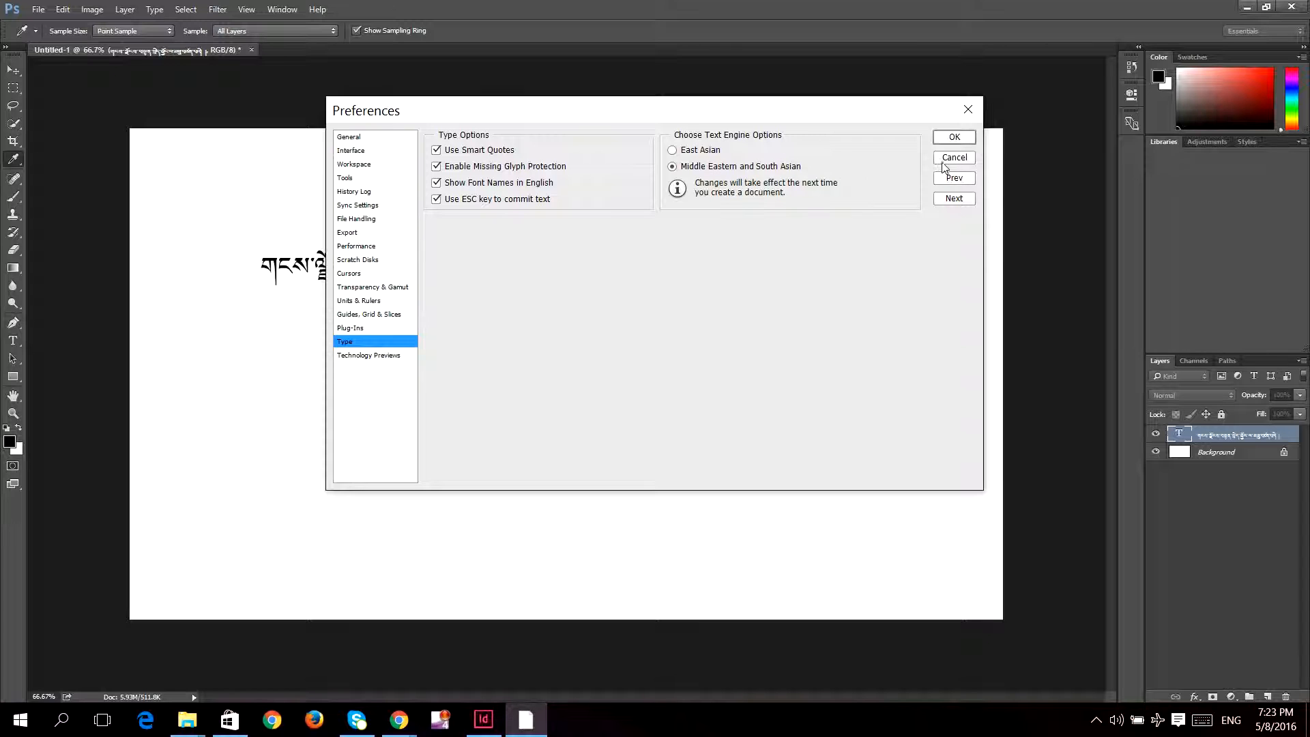
left_click(955, 137)
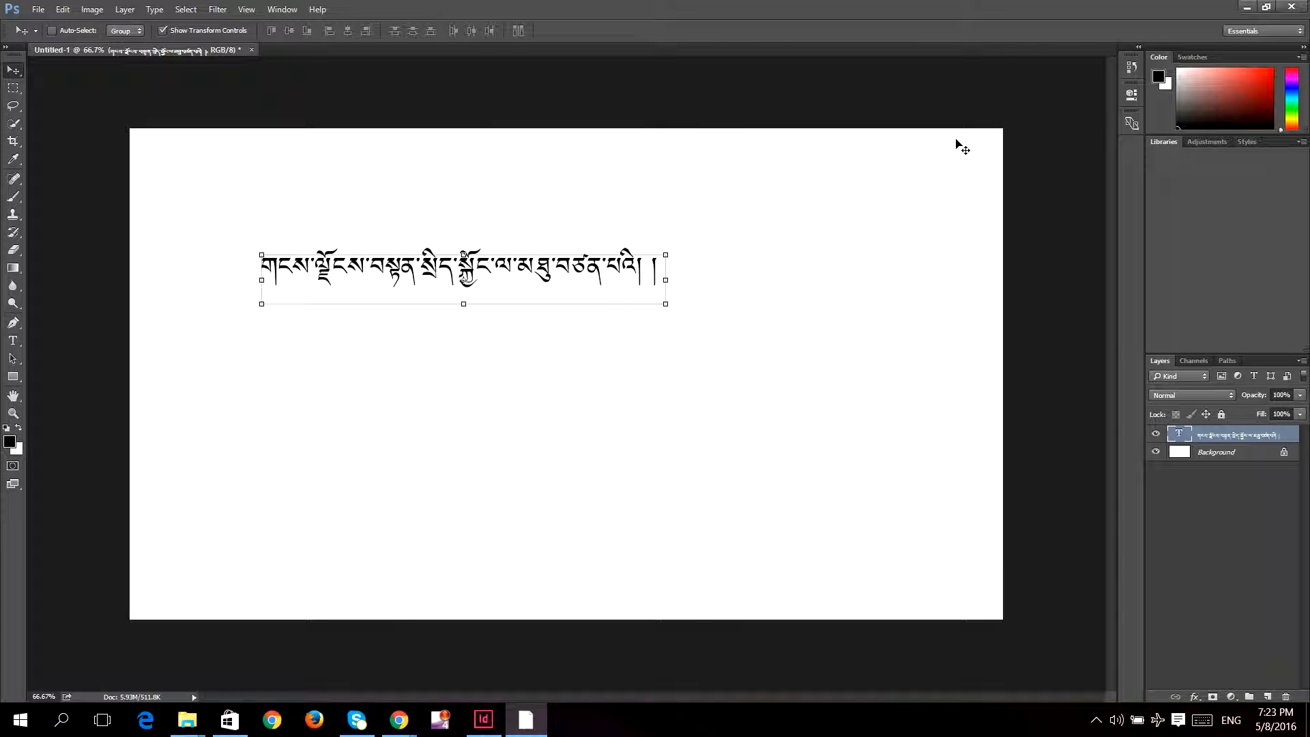